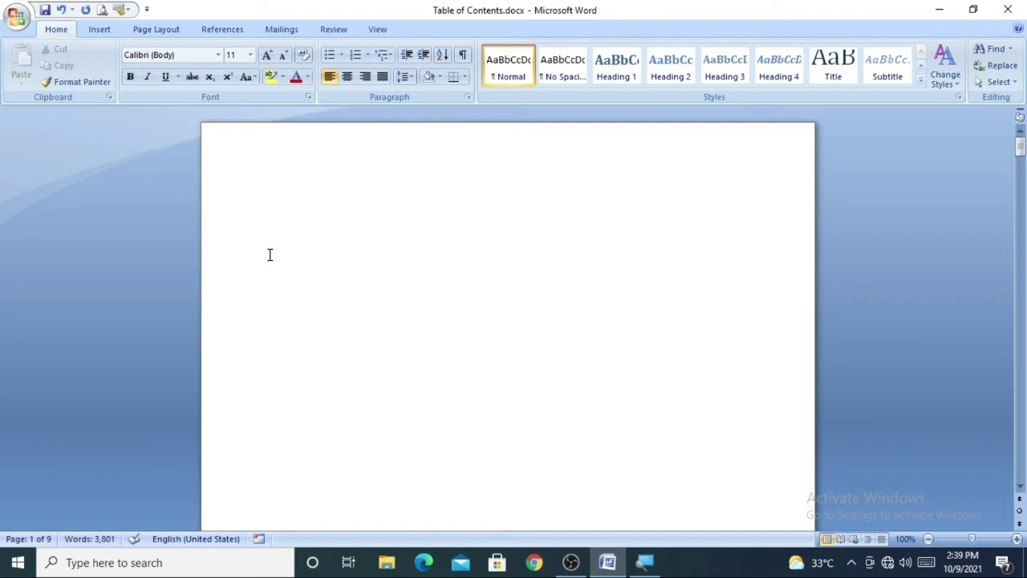
- Type a sample outline on separate lines: Heading, Sub-Heading, Sub-Heading and Section
type("He")
type("ading")
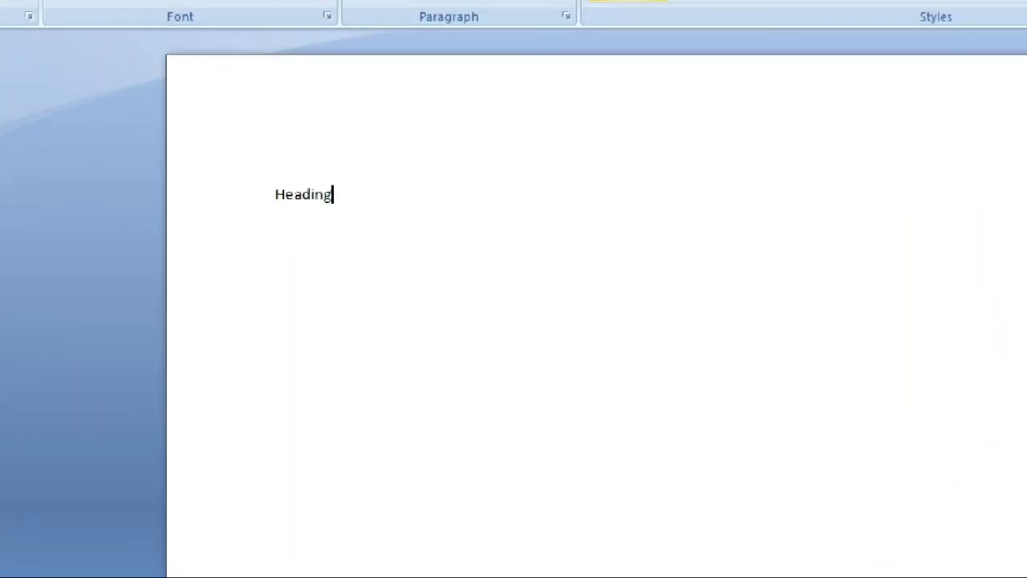
key("Return")
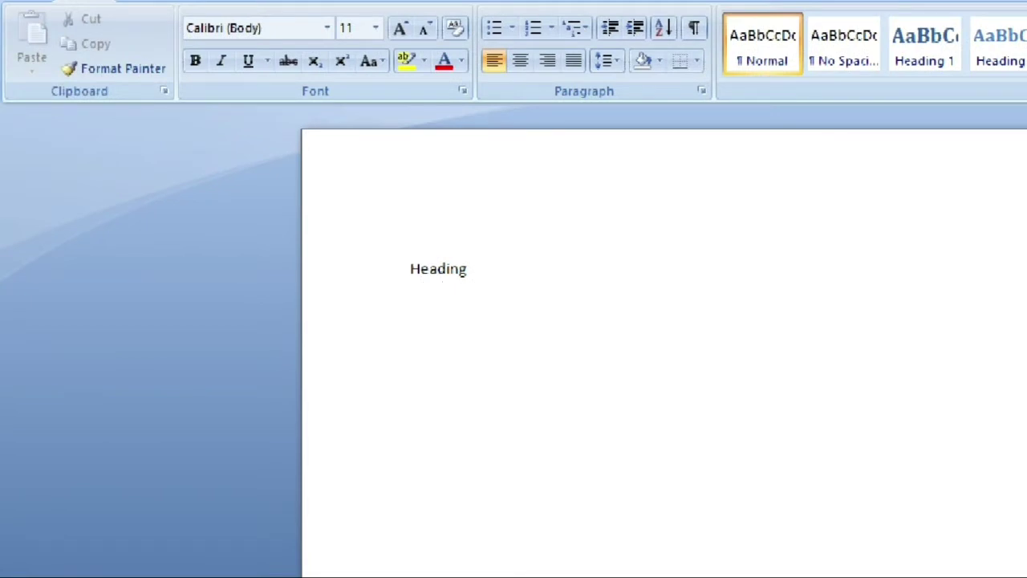
type("Sub")
type("-Head")
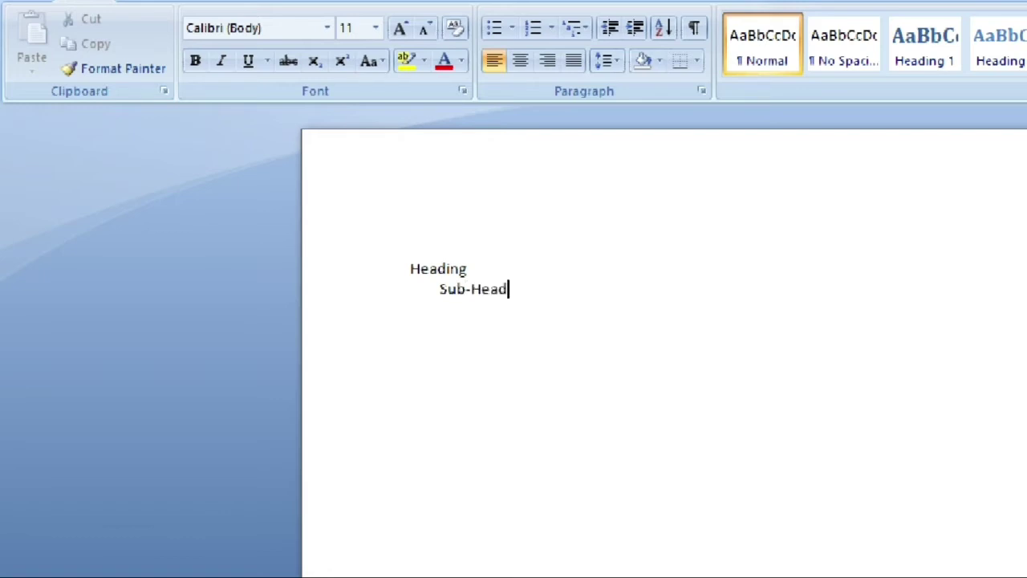
type("ing")
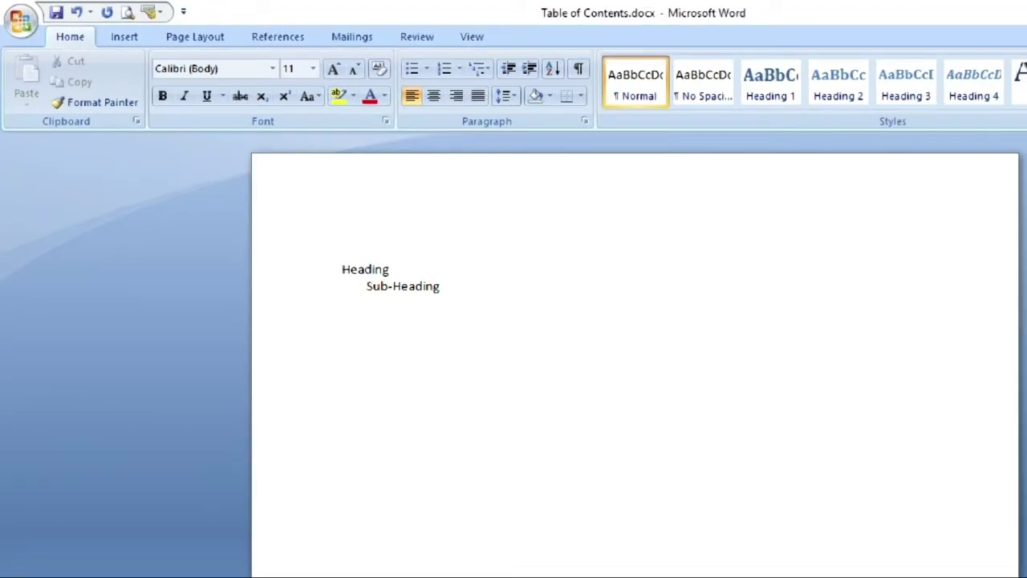
key("Return")
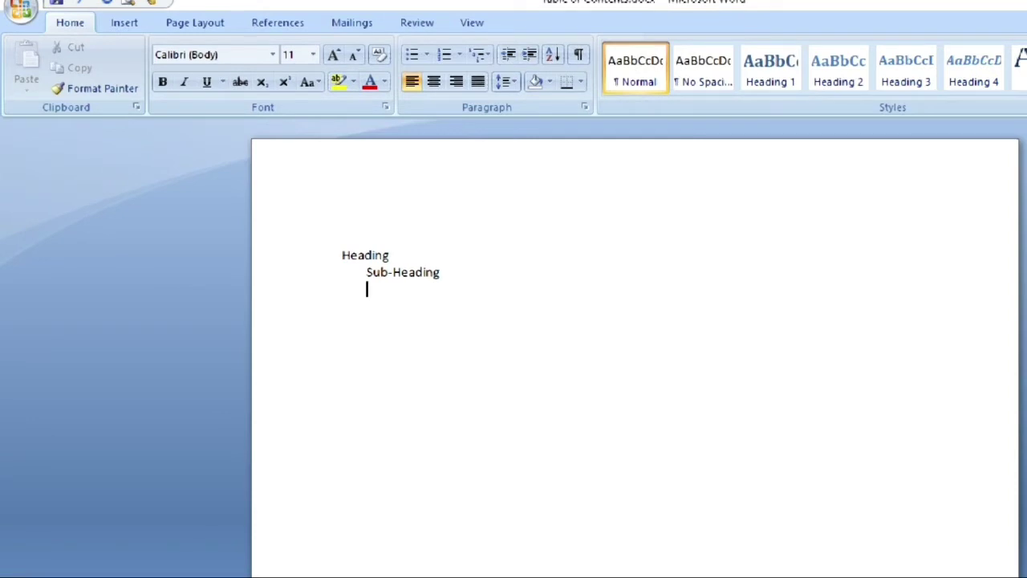
type("Su")
type("b-")
type("Headin")
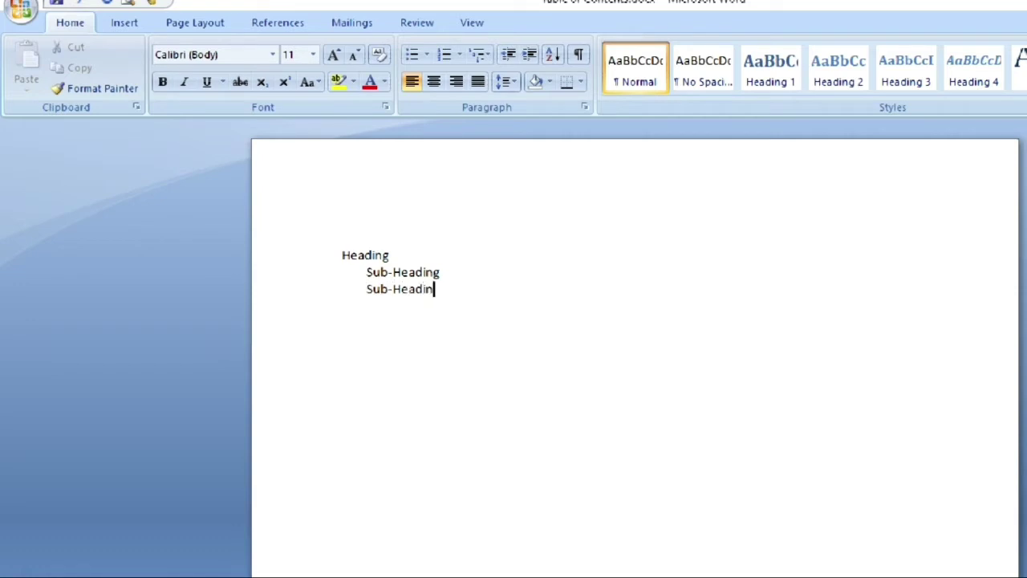
type("g")
key("Return")
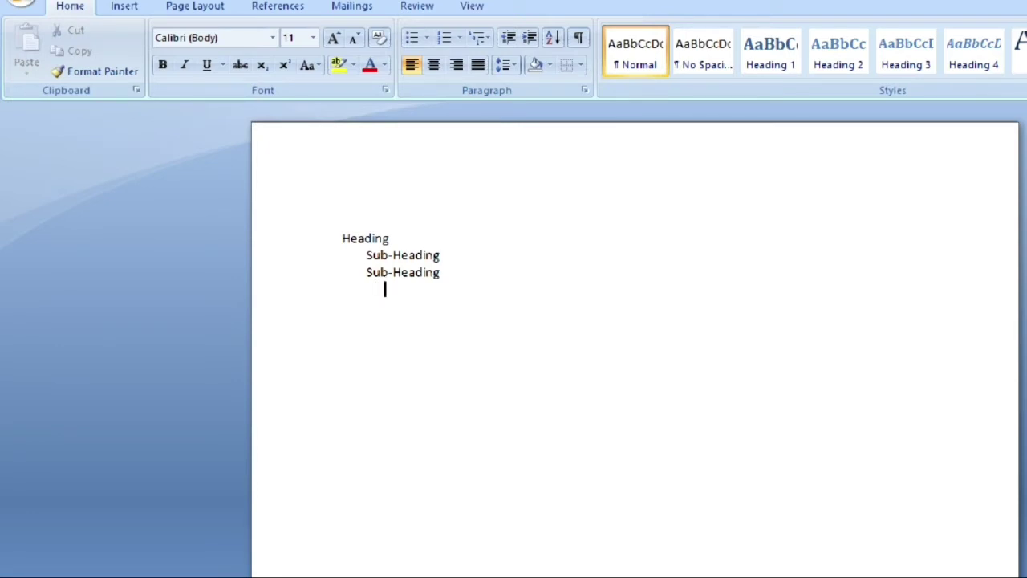
type("Sect")
type("ion")
- Add a Sub-section line below Section, then select and delete the whole sample outline
key("Return")
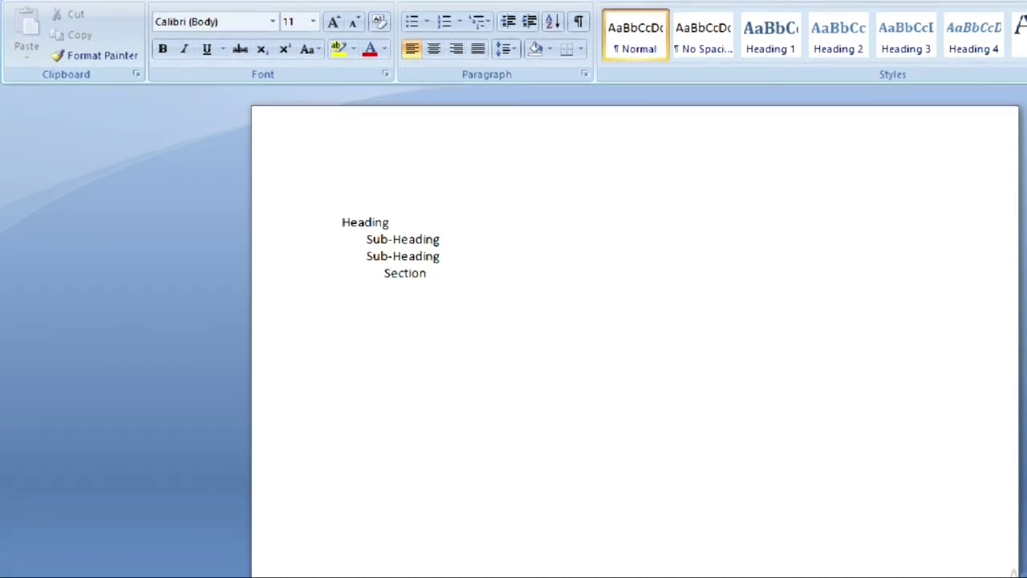
type("S")
type("ub-se")
type("ction")
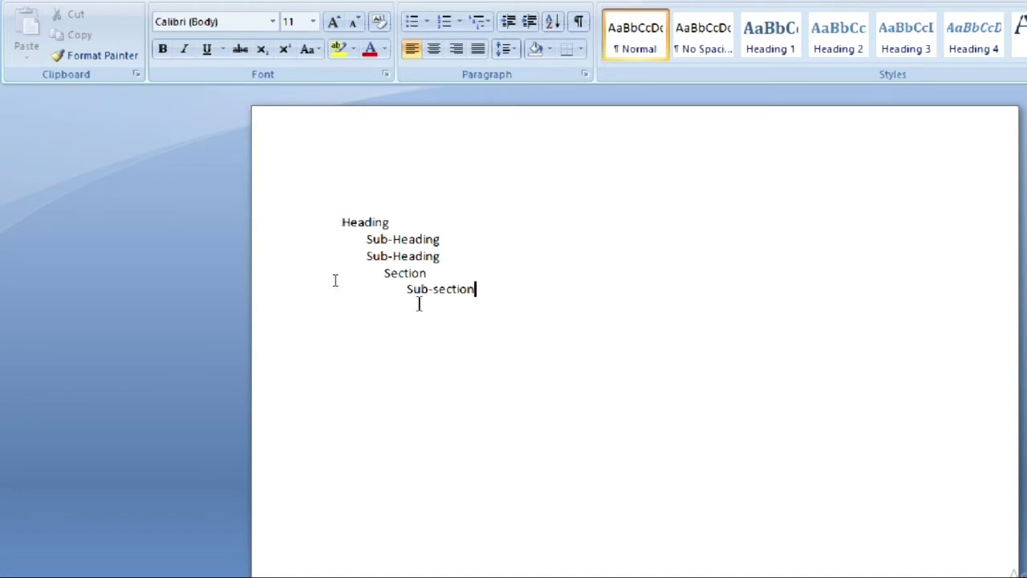
left_click(396, 239)
left_click_drag(270, 215, 476, 303)
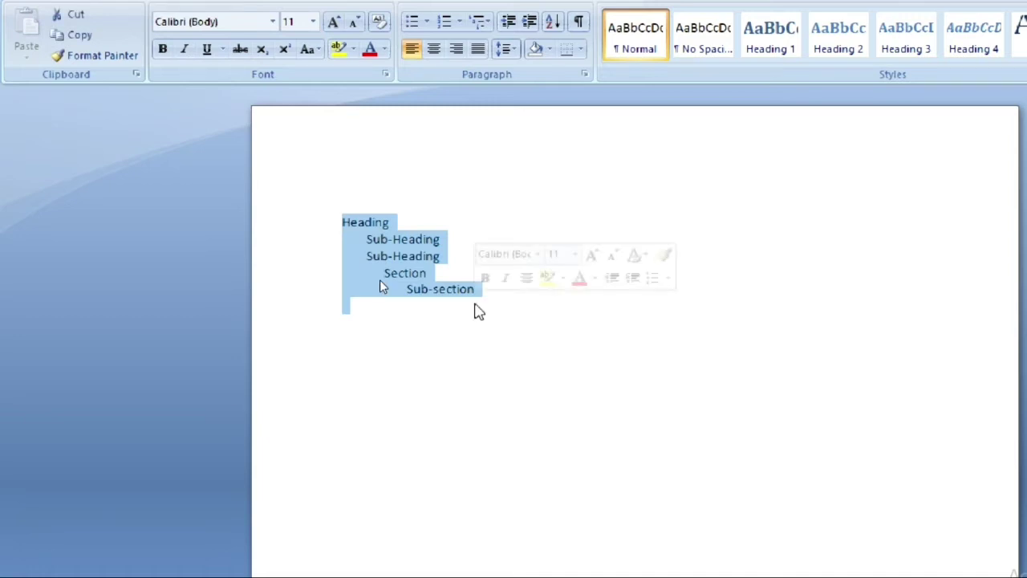
key("Delete")
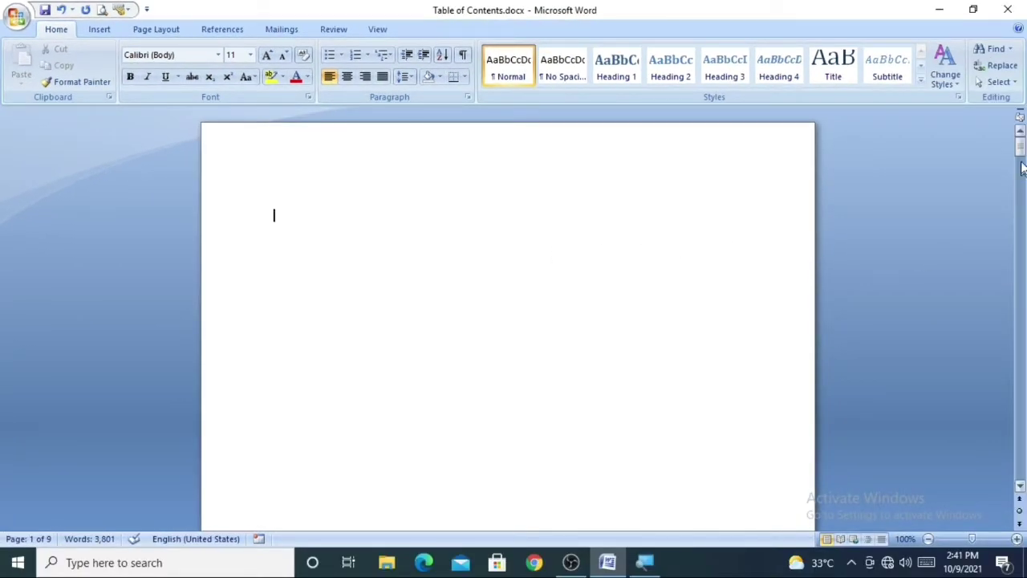
- Add a line break before the Lorem ipsum paragraph so it moves to page 2
mouse_move(1020, 153)
left_mouse_down()
mouse_move(1020, 178)
mouse_move(1021, 167)
left_mouse_up()
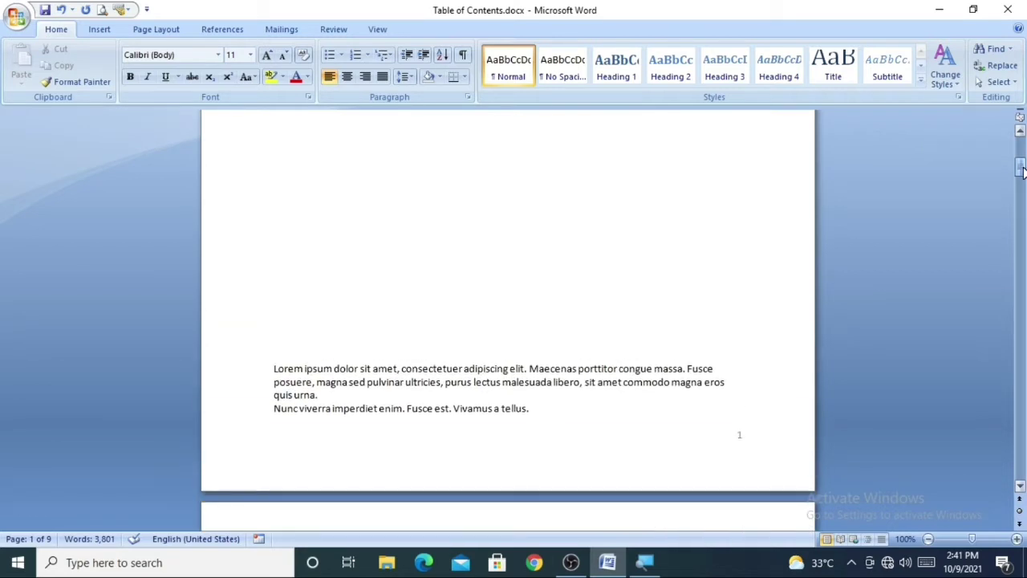
left_click(335, 299)
key("Return")
key("Return")
key("Return")
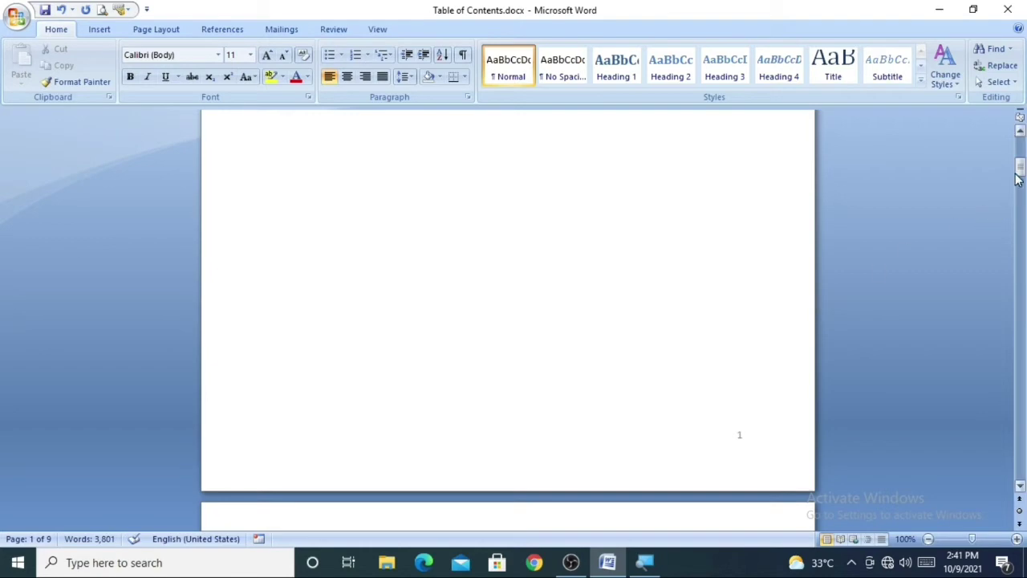
left_click_drag(1021, 168, 1020, 175)
mouse_move(1021, 183)
left_mouse_down()
mouse_move(1022, 363)
mouse_move(989, 138)
left_mouse_up()
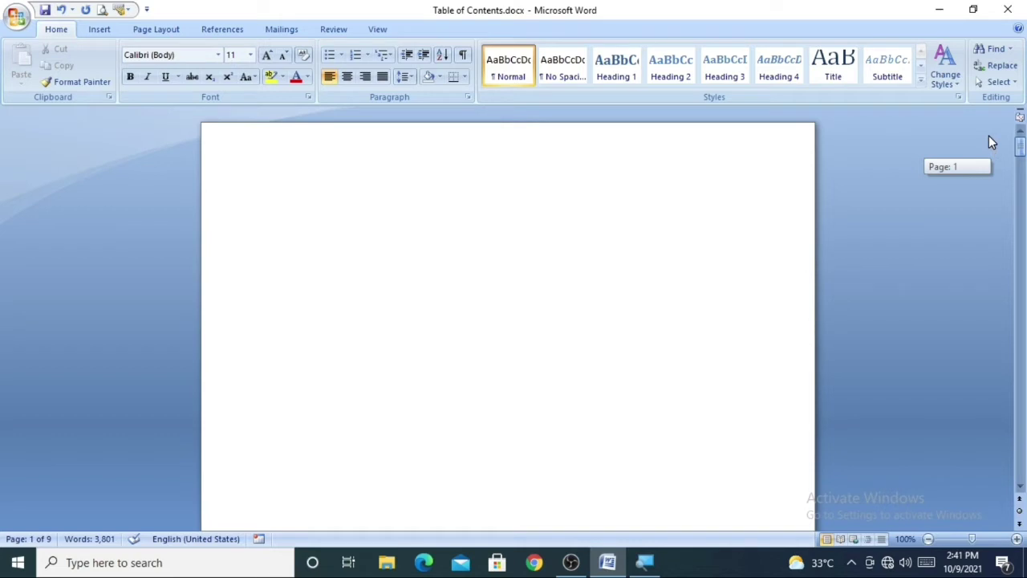
mouse_move(988, 137)
left_mouse_down()
mouse_move(998, 201)
mouse_move(997, 180)
left_mouse_up()
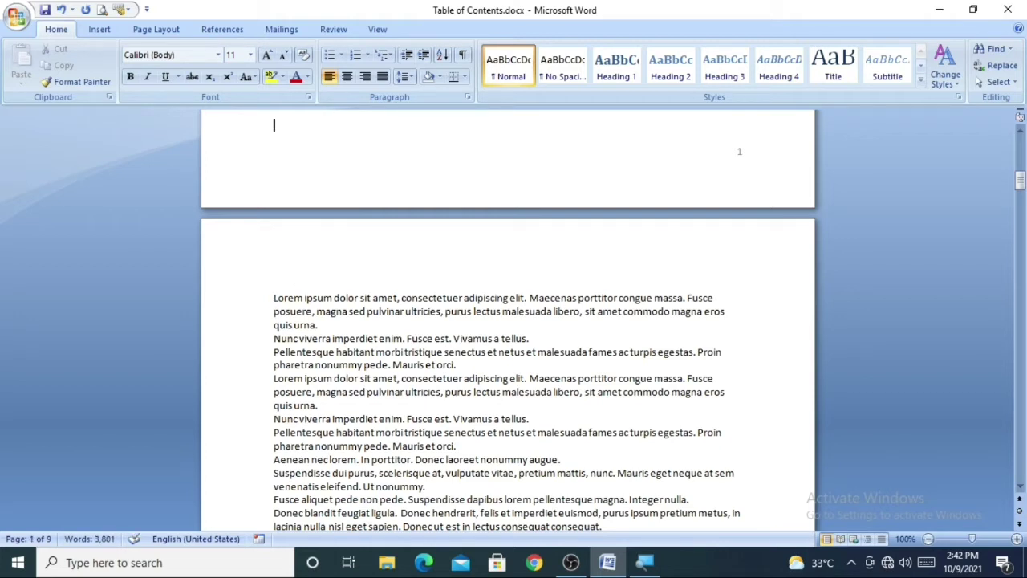
- Add the title 'Introduction' above the page-2 text and give it the Heading 1 style
key("Return")
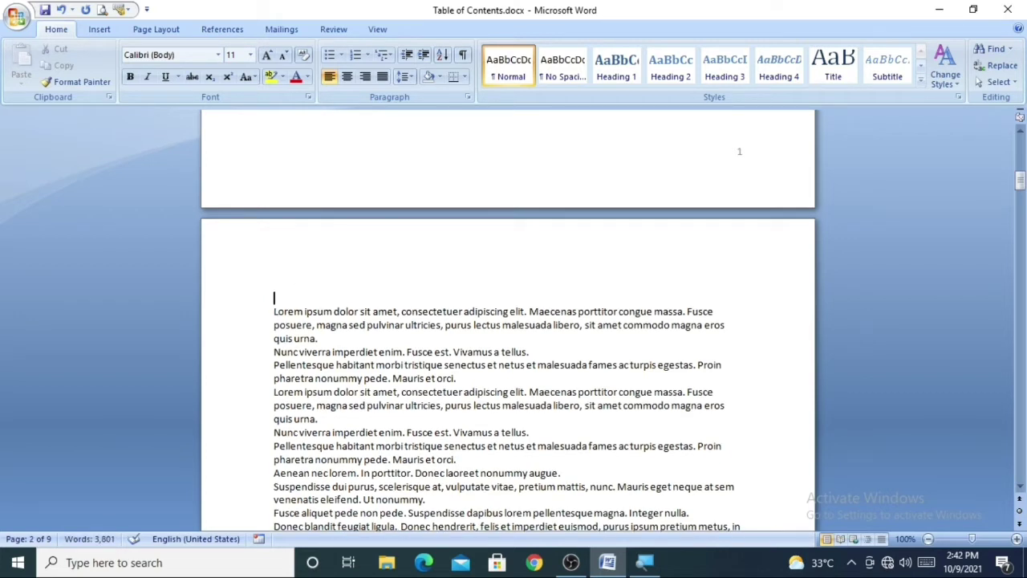
key("Return")
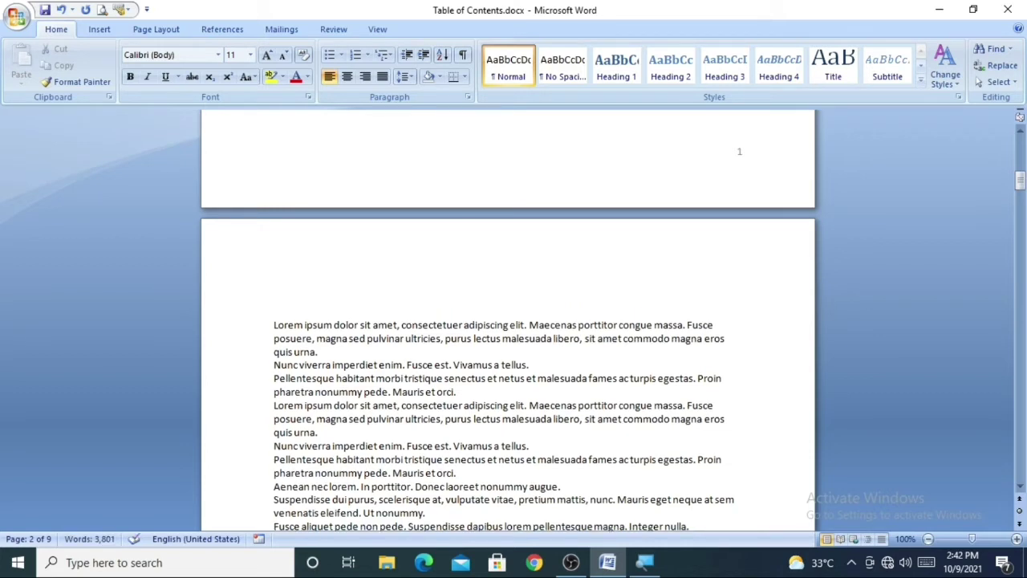
type("In")
type("troduc")
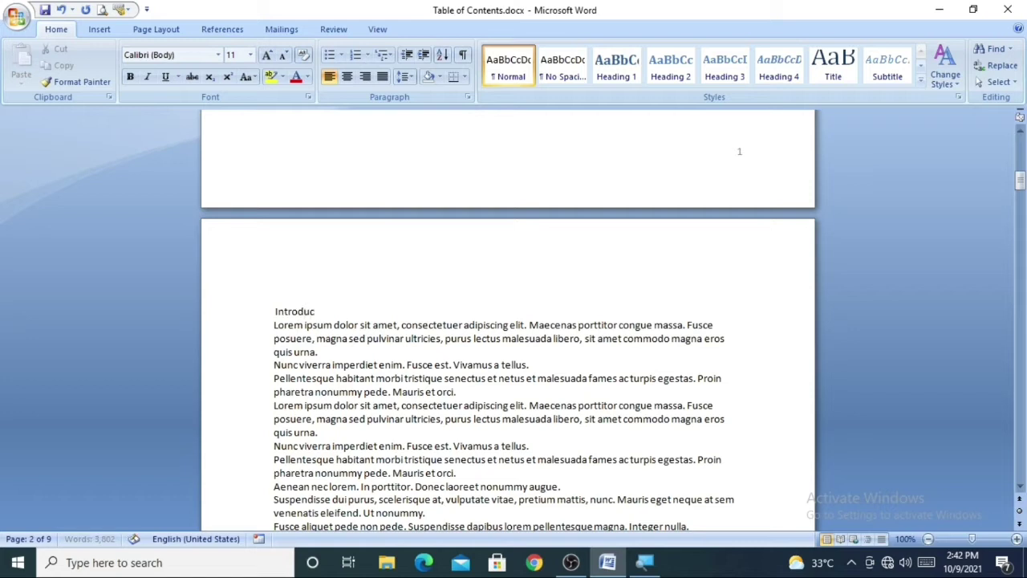
type("tion")
left_click(257, 320)
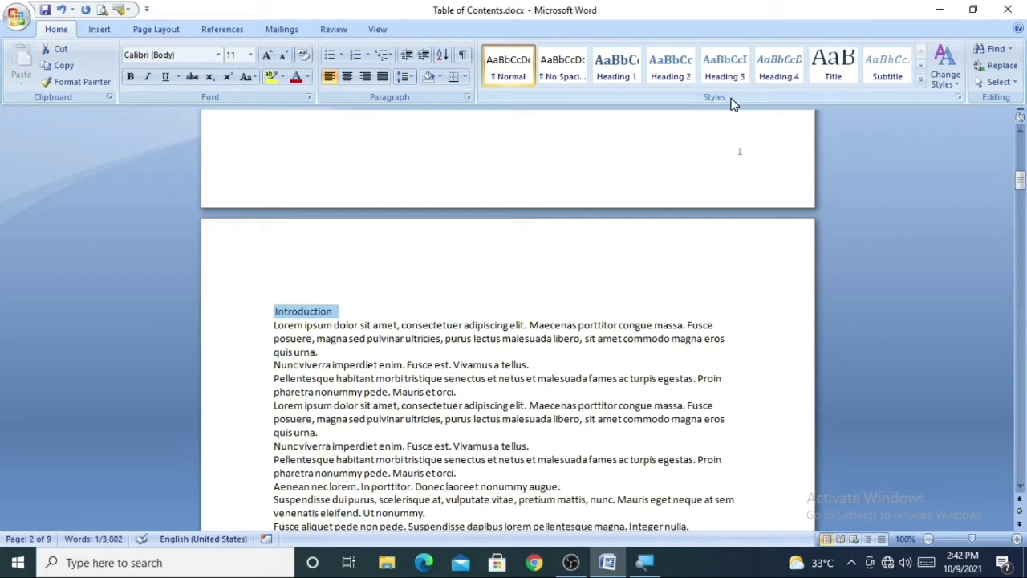
left_click(630, 86)
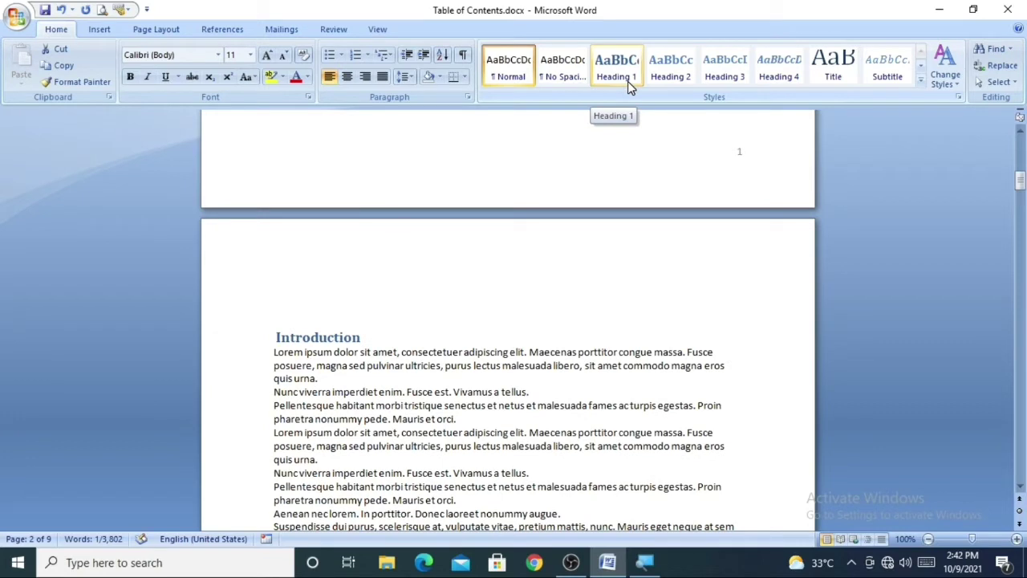
left_click(629, 82)
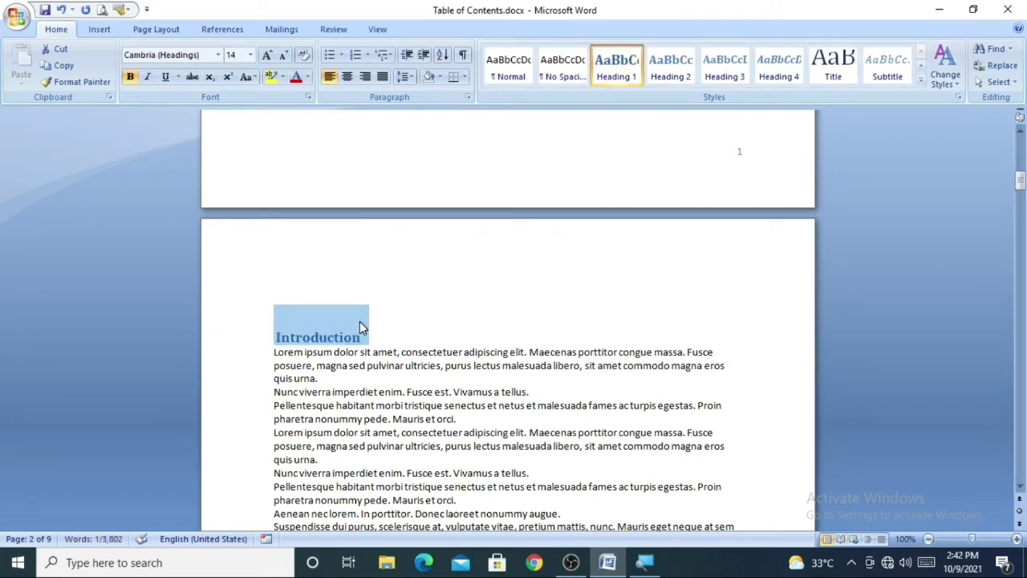
left_click(842, 349)
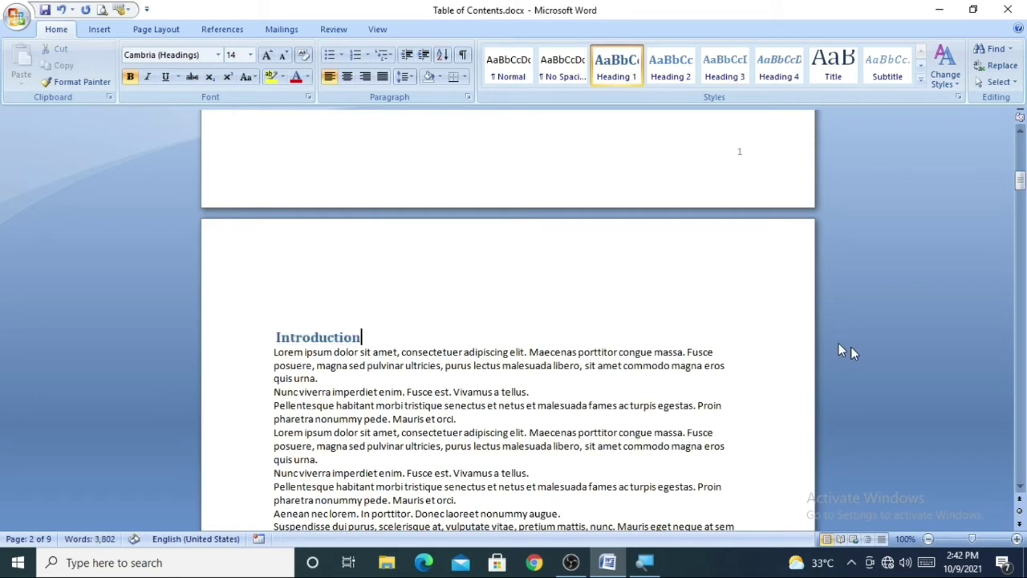
left_click_drag(1019, 193, 1022, 228)
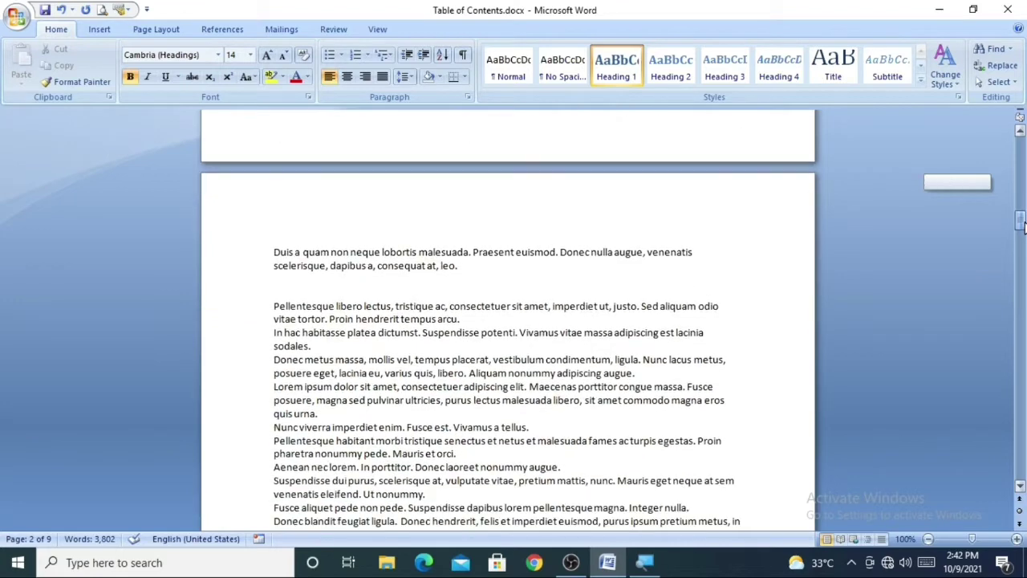
- Add a 'Method1' title above the Duis paragraph and style it Heading 1
left_click(274, 255)
key("Return")
key("Return")
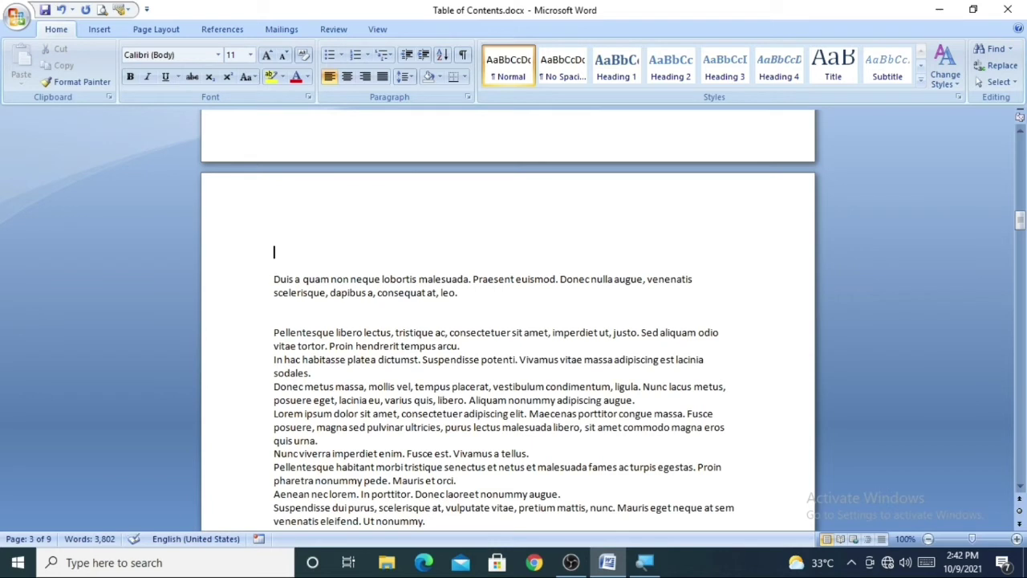
type("Me")
type("thod")
type("1")
left_click(245, 261)
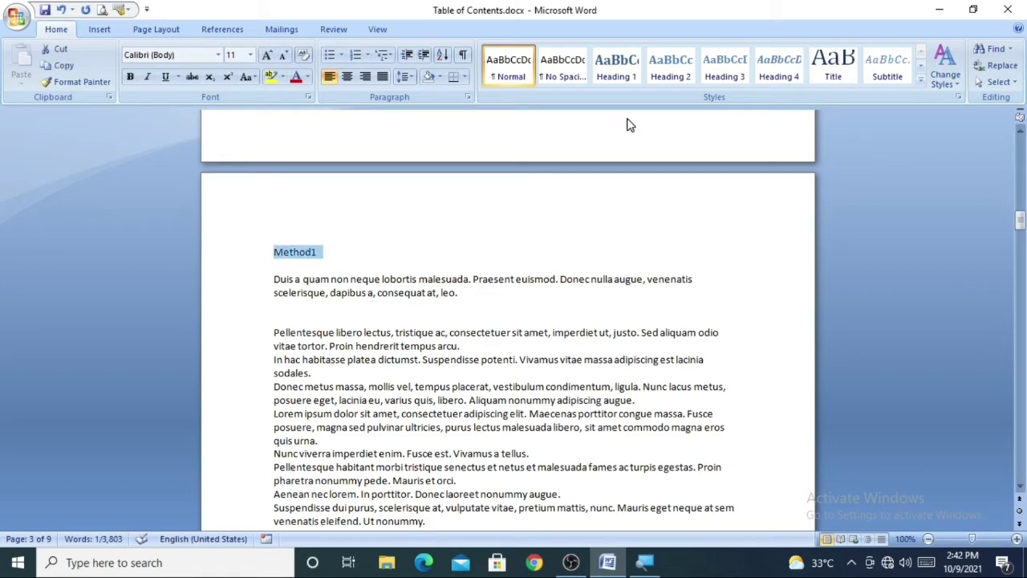
left_click(631, 77)
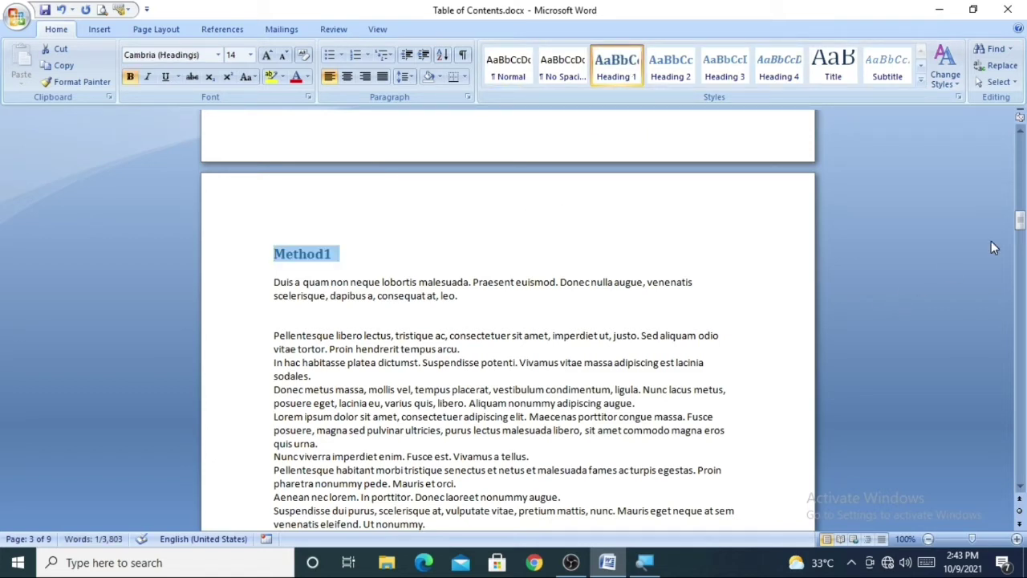
left_click_drag(1020, 222, 1022, 255)
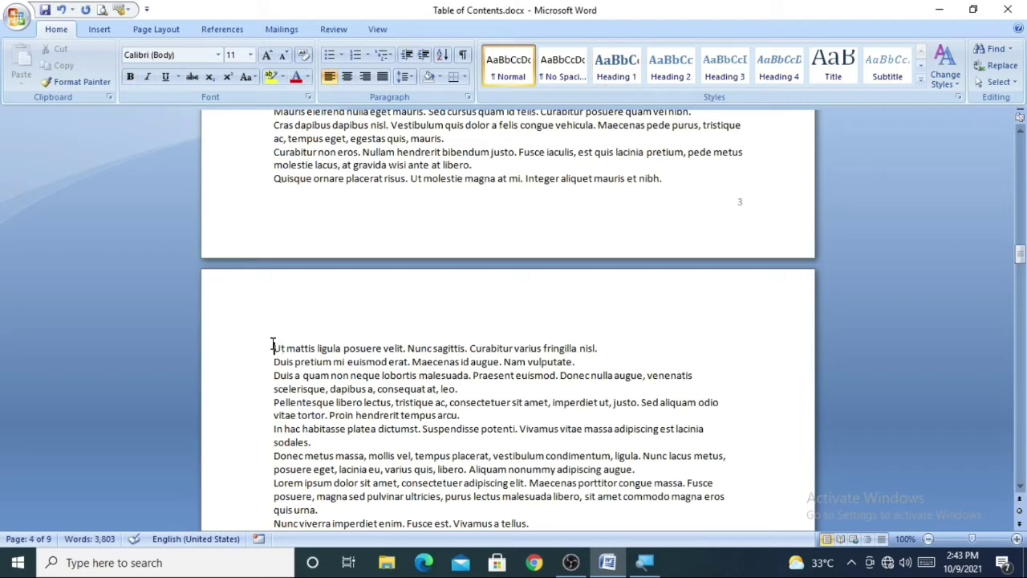
- Add a 'Method 2' title above the Ut mattis paragraph and style it Heading 1
key("Return")
key("Up")
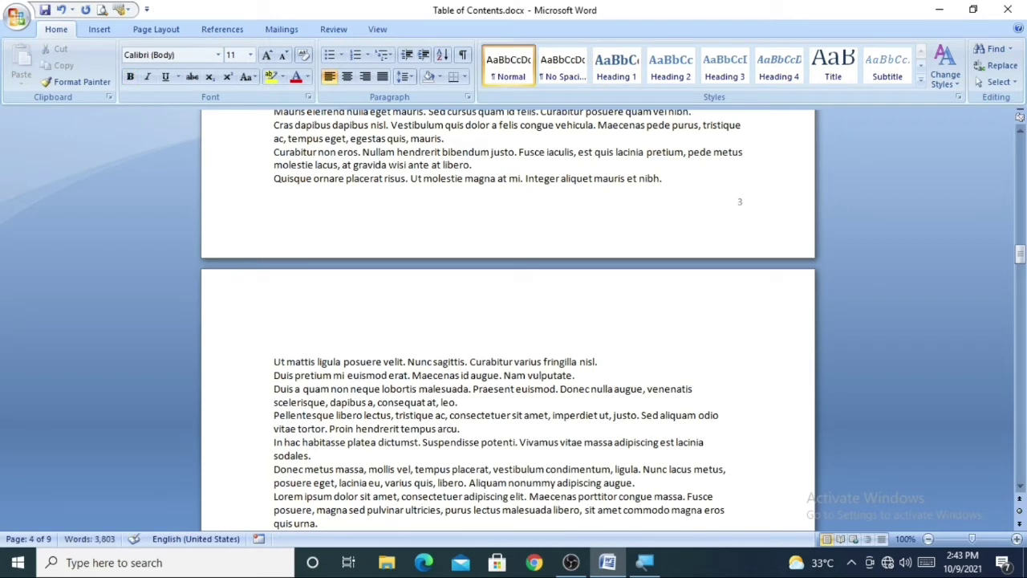
type("Method")
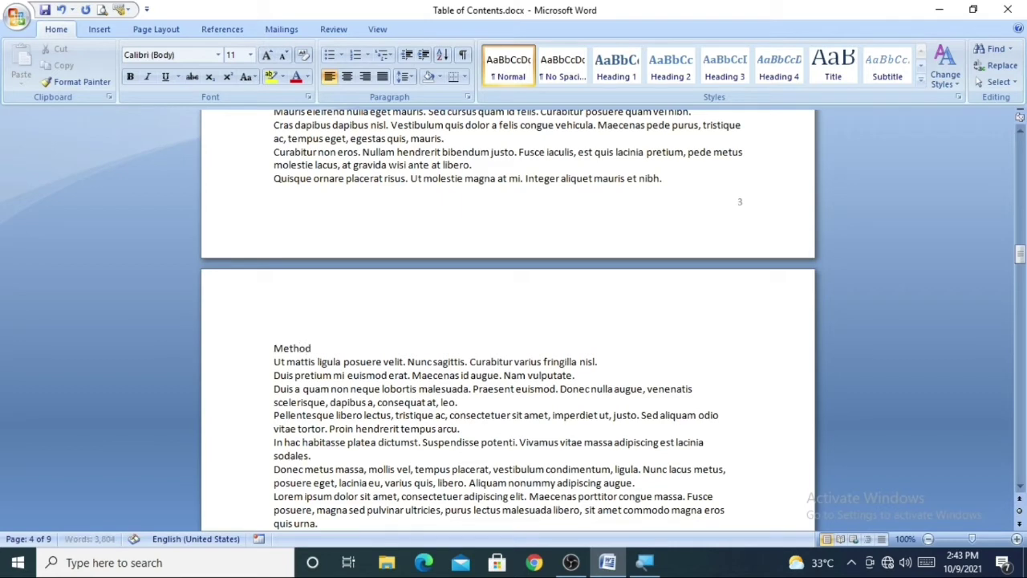
type(" 2")
left_click(244, 355)
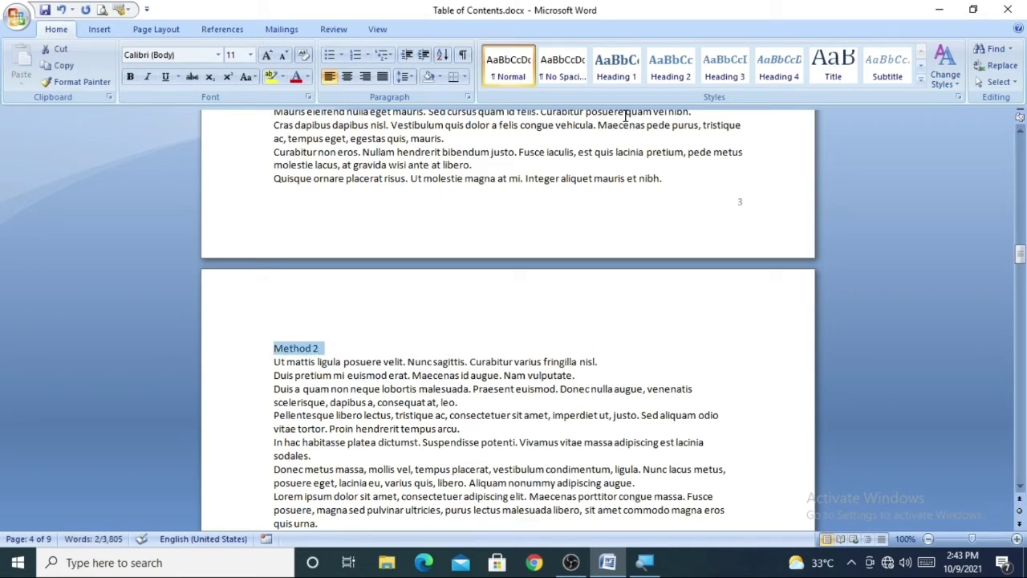
left_click(638, 77)
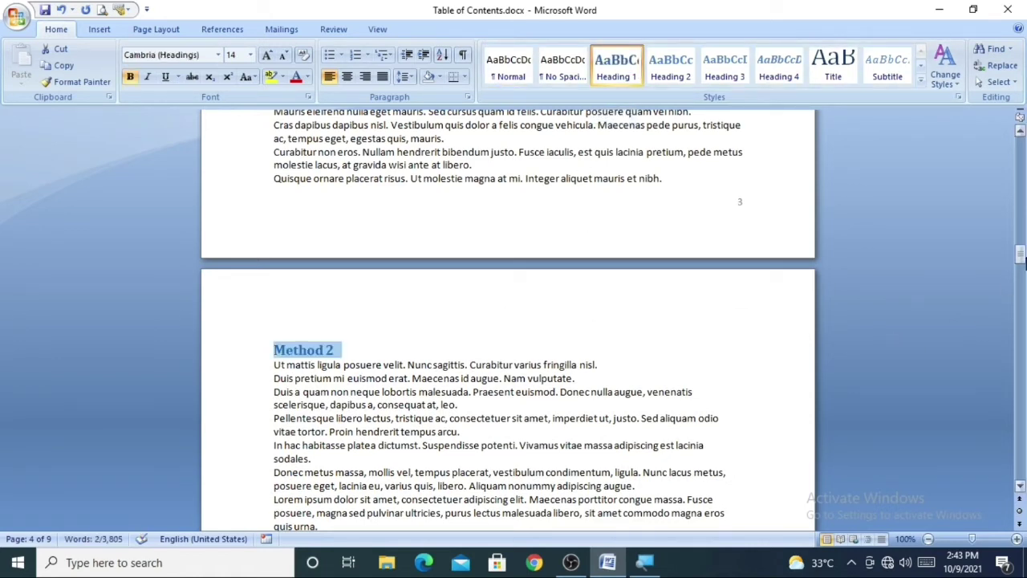
left_click_drag(1020, 261, 1021, 299)
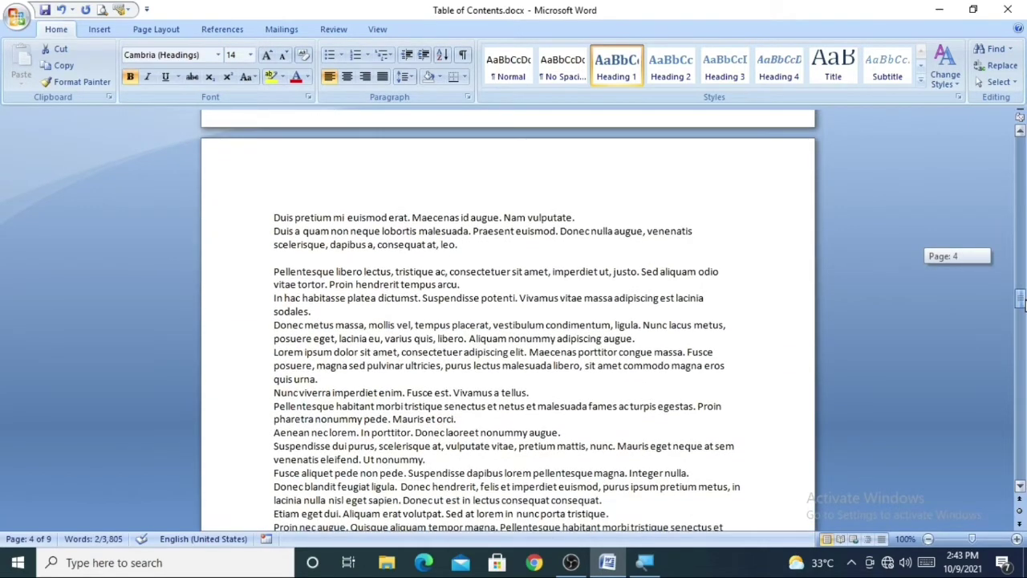
- Insert 'Section-1' above the Duis pretium paragraph on page 5, styled Heading 2
left_click(276, 217)
key("Return")
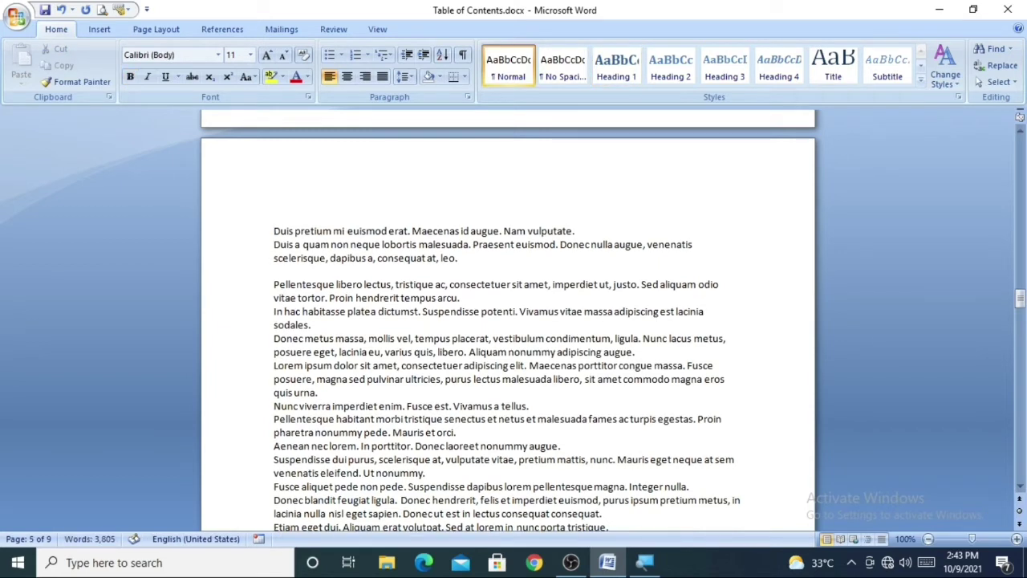
type("S")
type("ection")
type("-1")
left_click(244, 220)
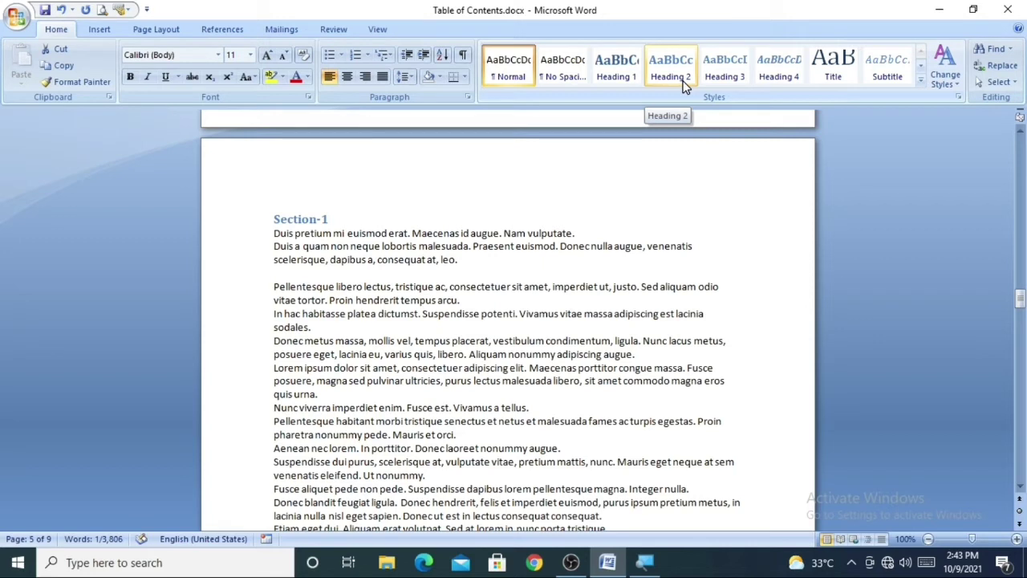
left_click(685, 85)
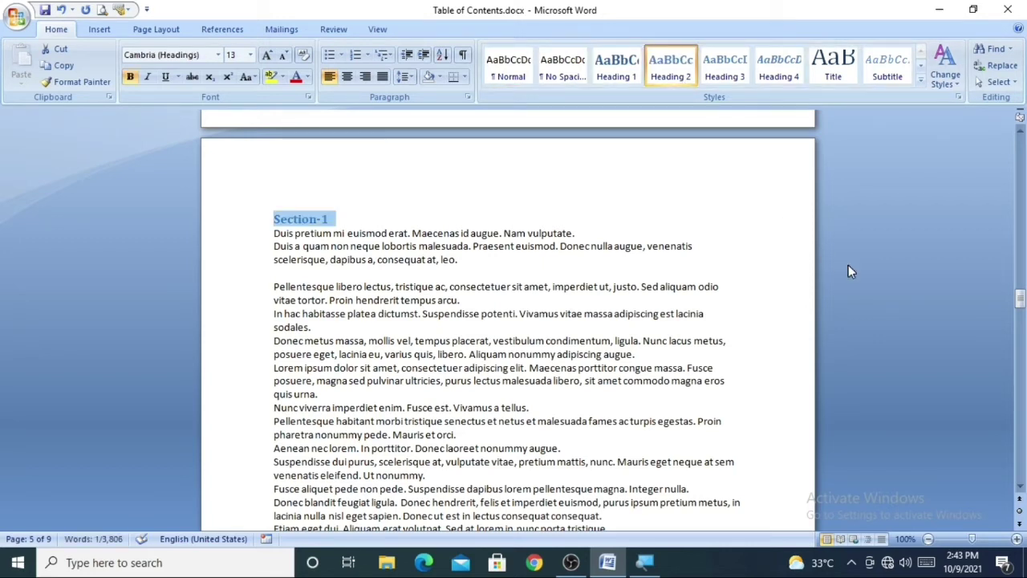
mouse_move(1021, 298)
left_mouse_down()
mouse_move(1023, 336)
mouse_move(1020, 326)
left_mouse_up()
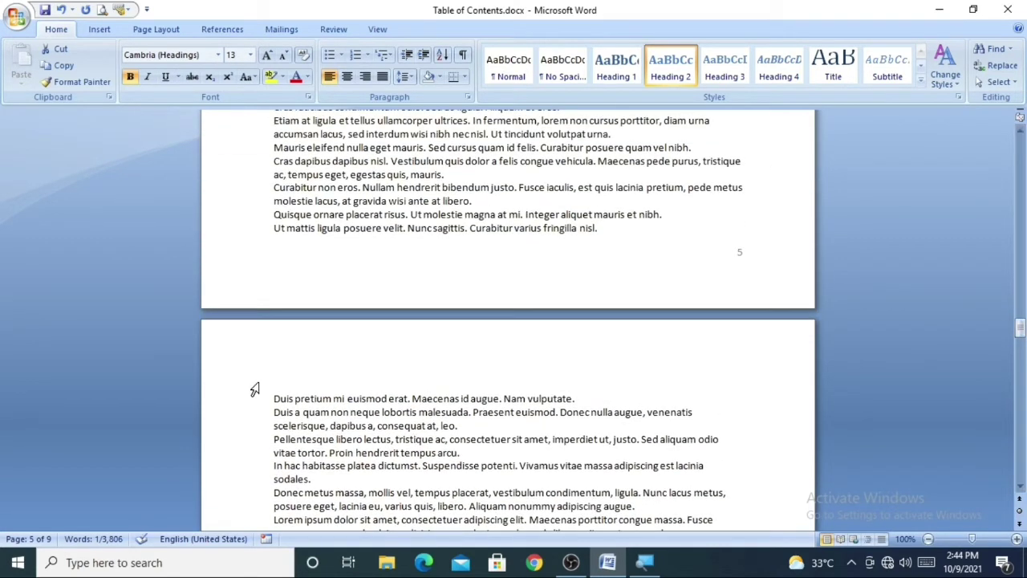
- Insert 'Section-2' at the top of page 6 above Duis pretium, styled Heading 2
left_click(282, 372)
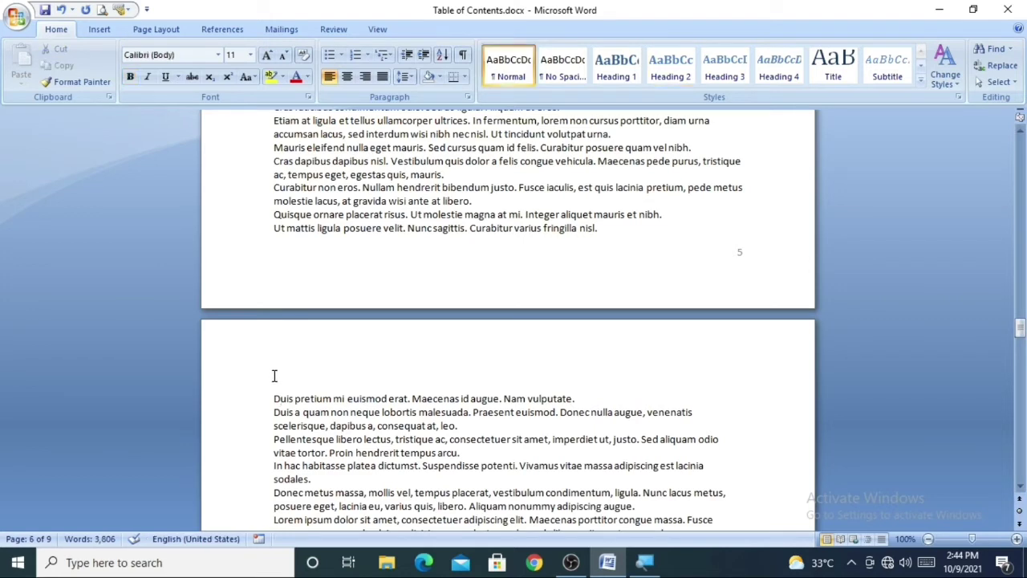
key("Return")
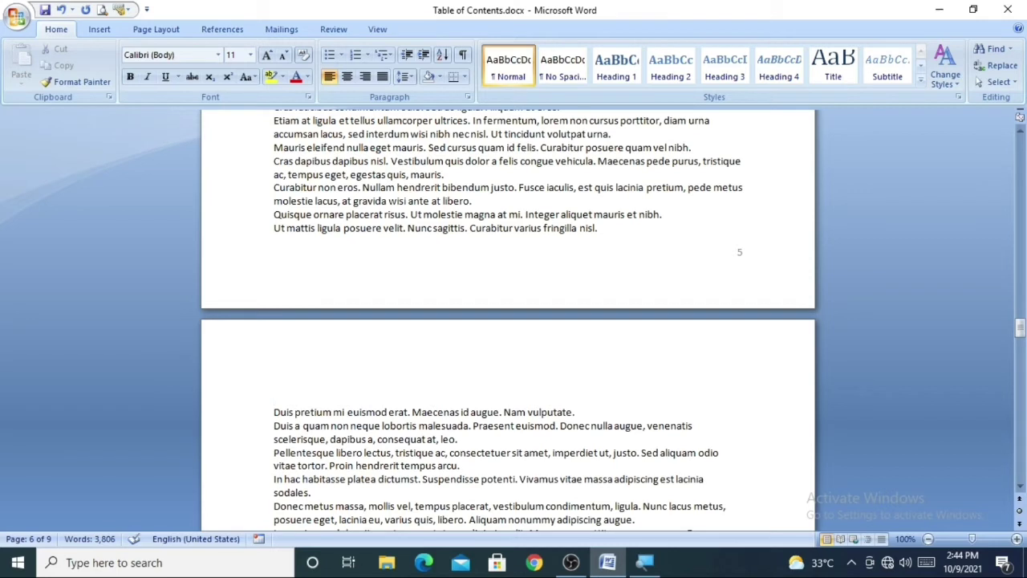
type("Sectio")
type("n-")
type("2")
left_click(249, 401)
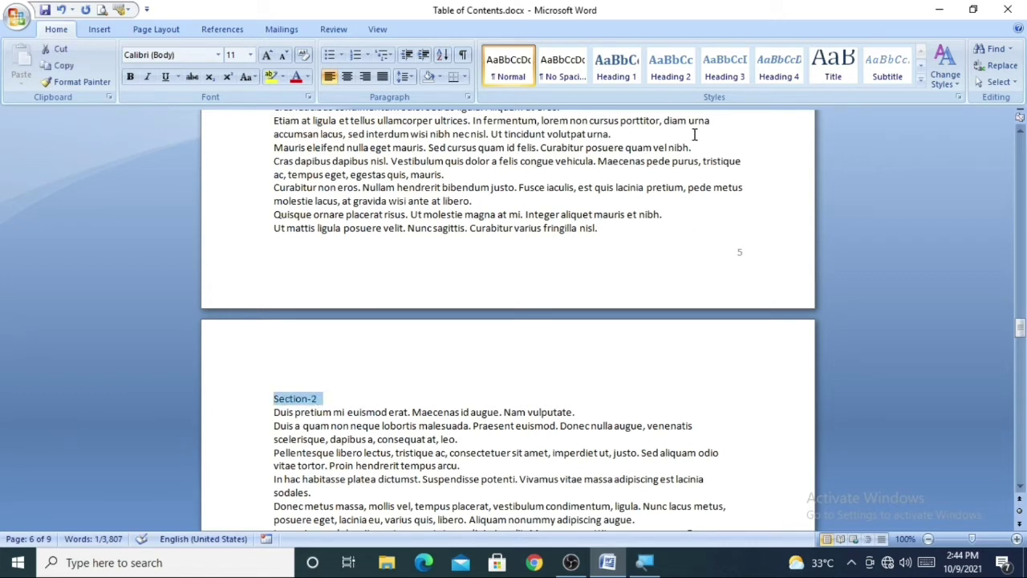
left_click(686, 81)
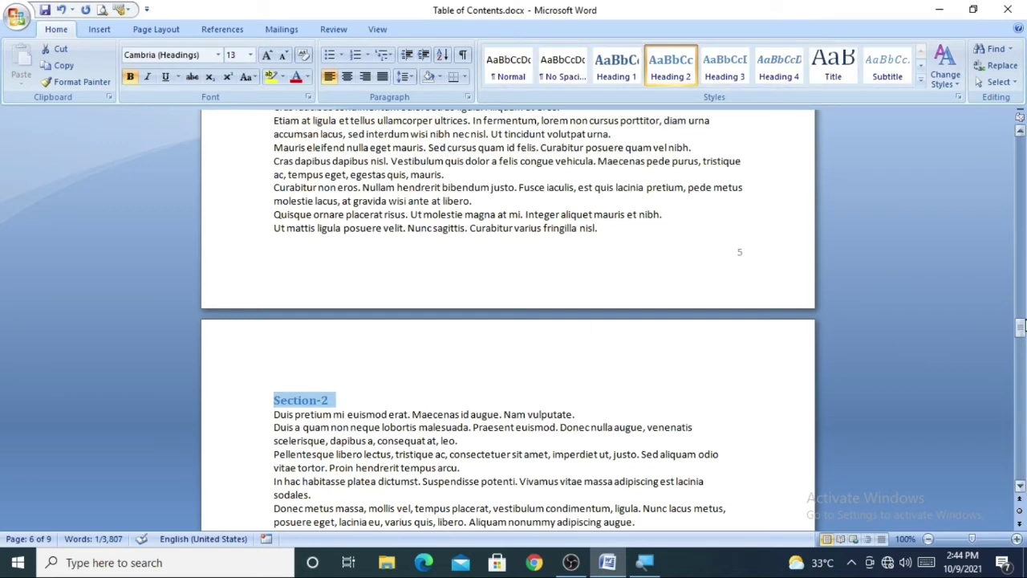
left_click_drag(1020, 135, 1021, 135)
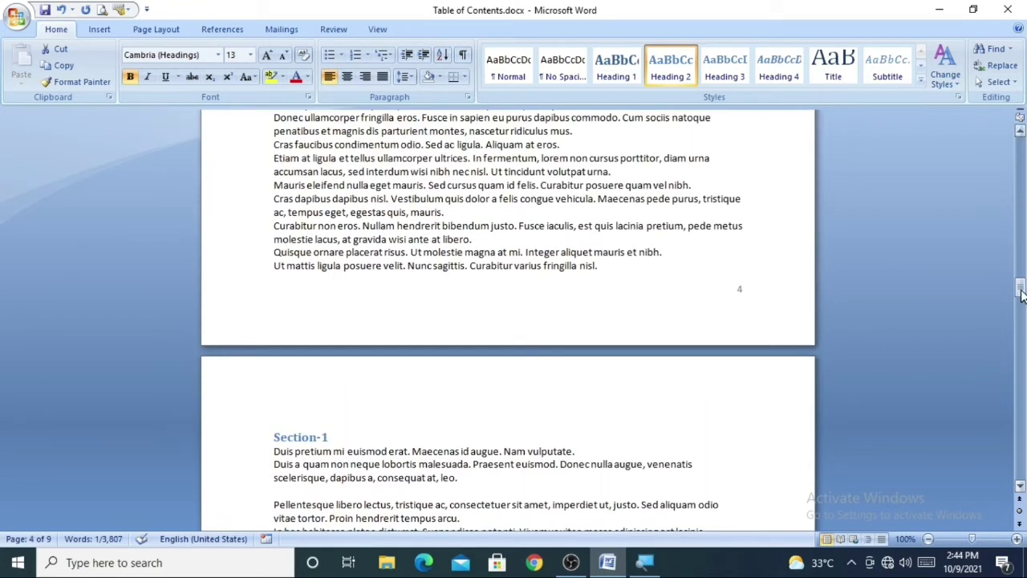
- Scroll back to the top and place the cursor on the blank first page
left_click_drag(1020, 293, 1020, 153)
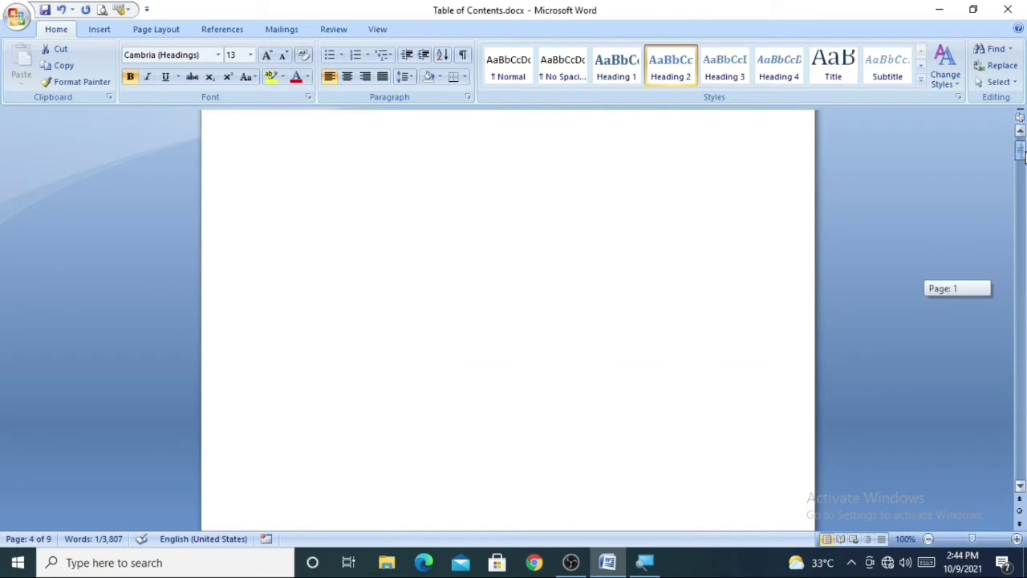
left_click(512, 209)
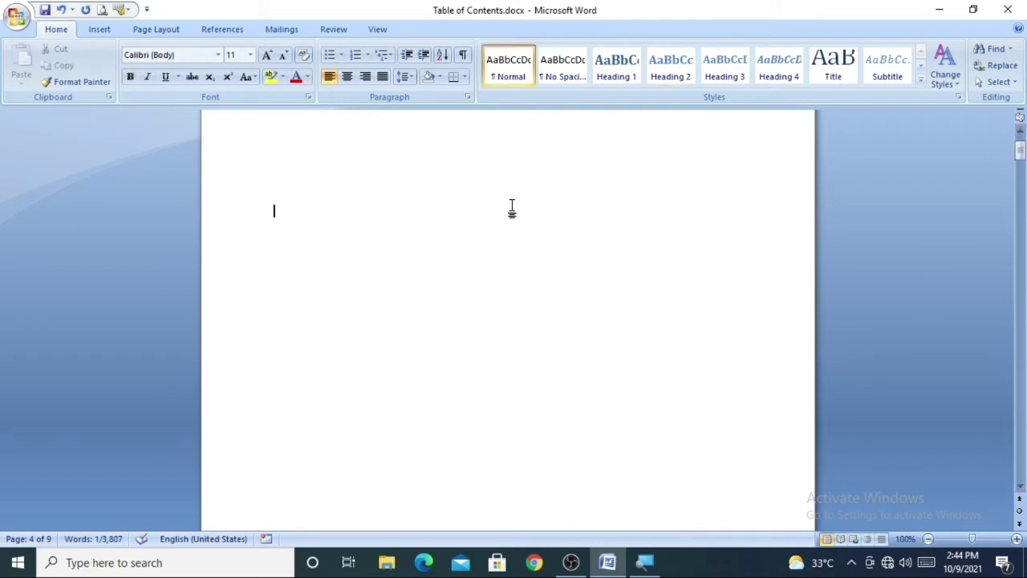
left_click(1020, 134)
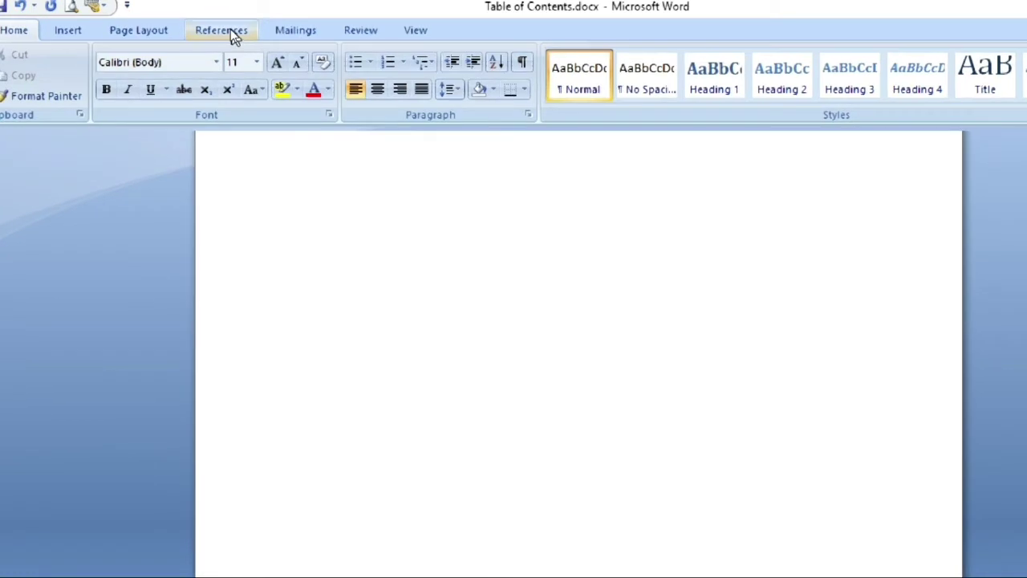
- Insert Automatic Table 2 from the References Table of Contents menu on page 1
left_click(230, 31)
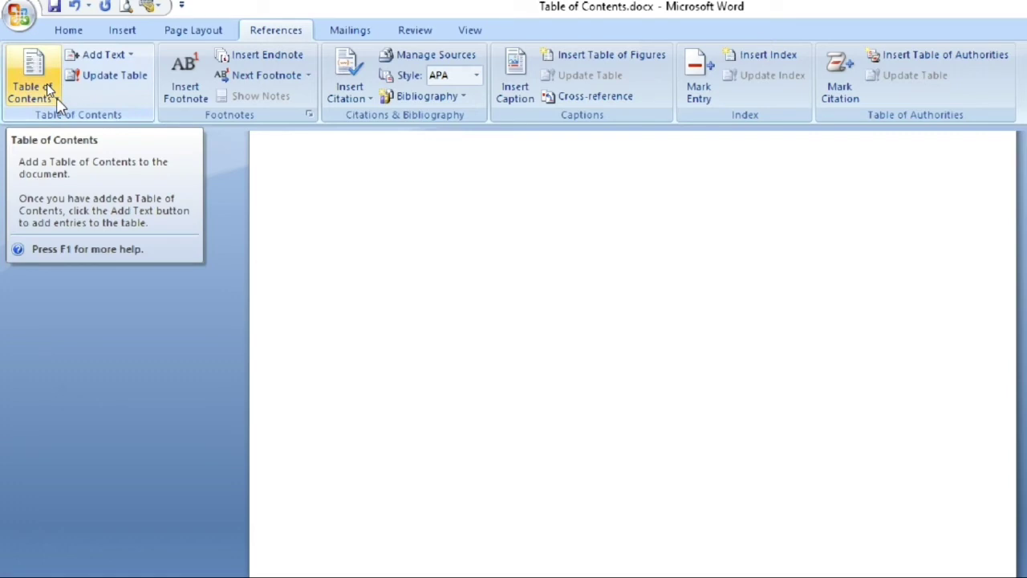
left_click(46, 84)
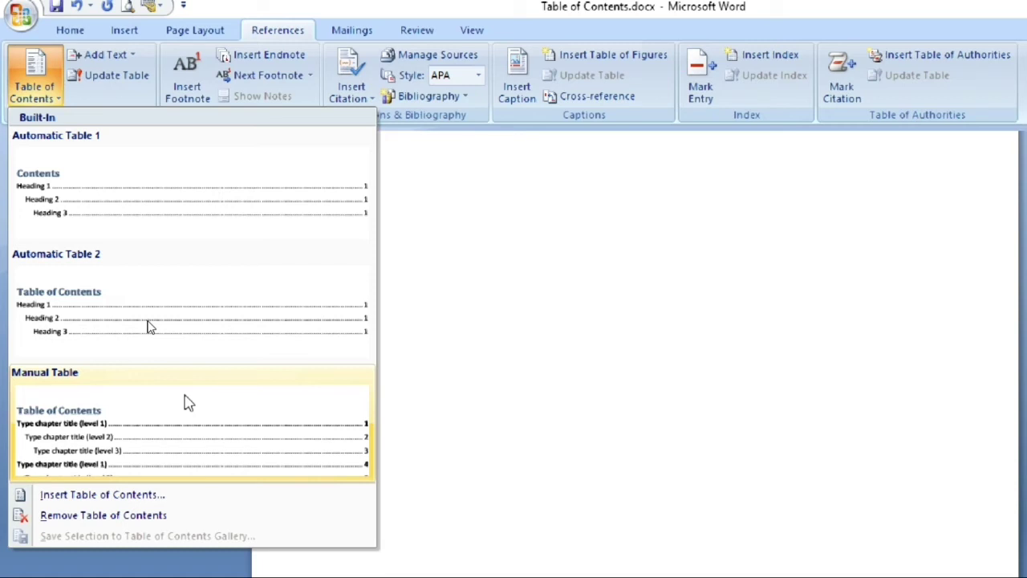
left_click(244, 308)
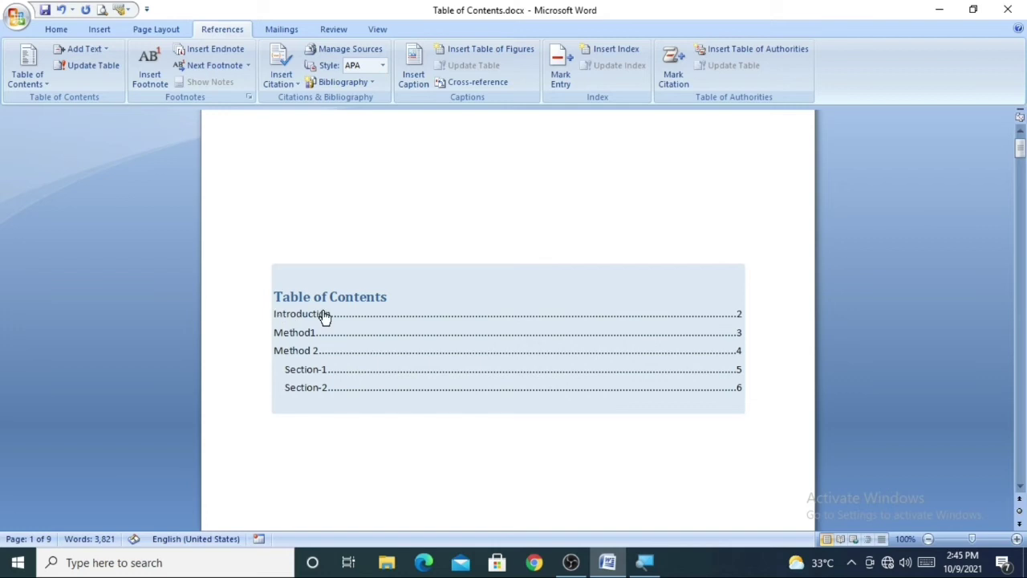
left_click(266, 332)
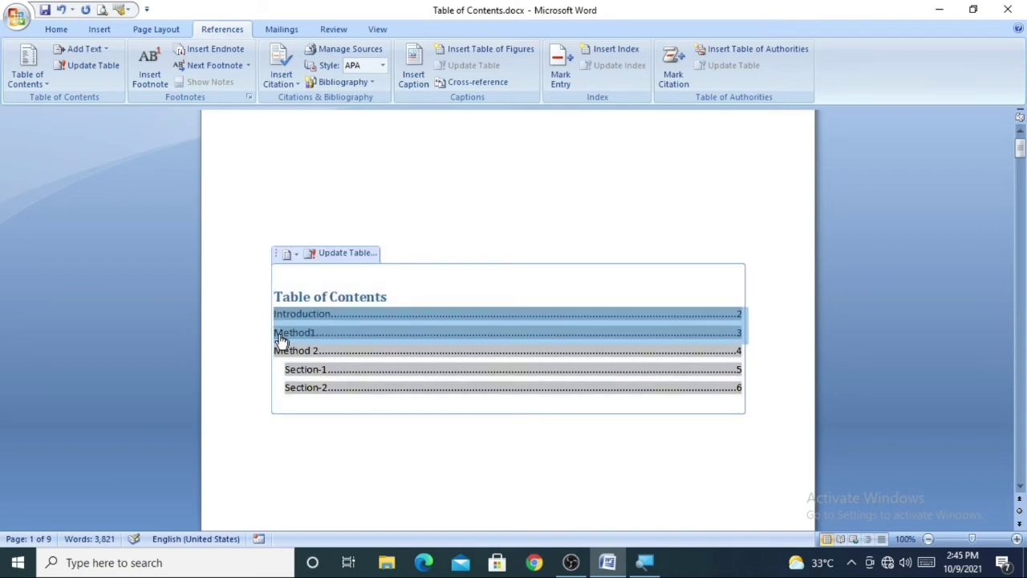
left_click(173, 322)
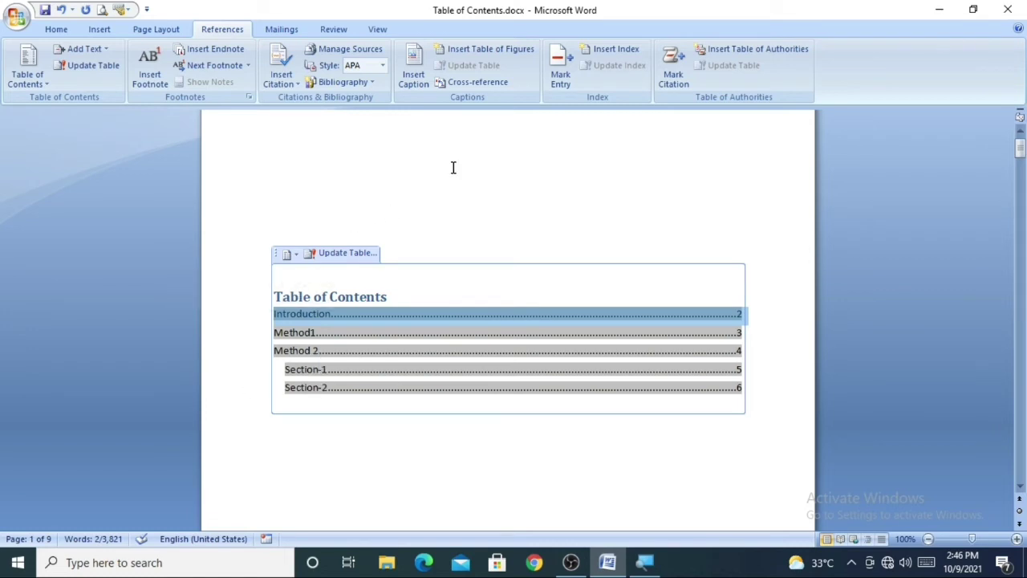
key("F9")
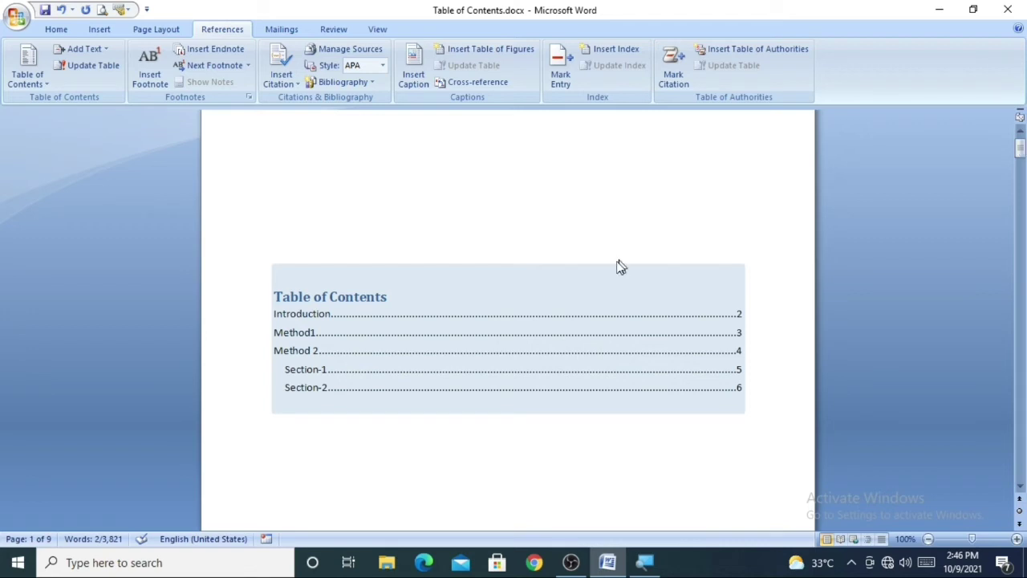
left_click(707, 174)
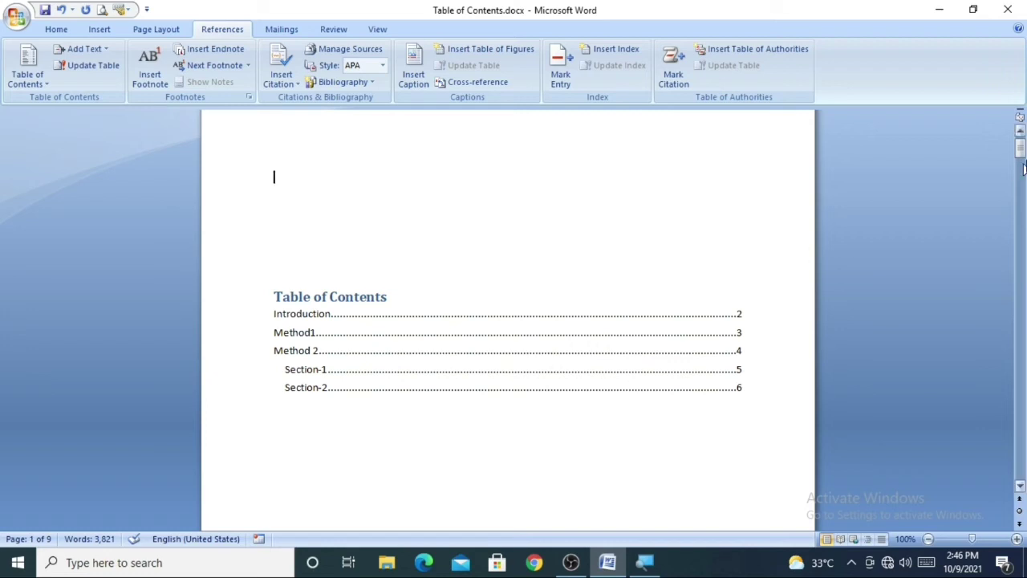
- Change the page-2 heading to 'Introduction1' and scroll back to the table of contents
mouse_move(1022, 166)
left_mouse_down()
mouse_move(1021, 155)
mouse_move(1021, 186)
left_mouse_up()
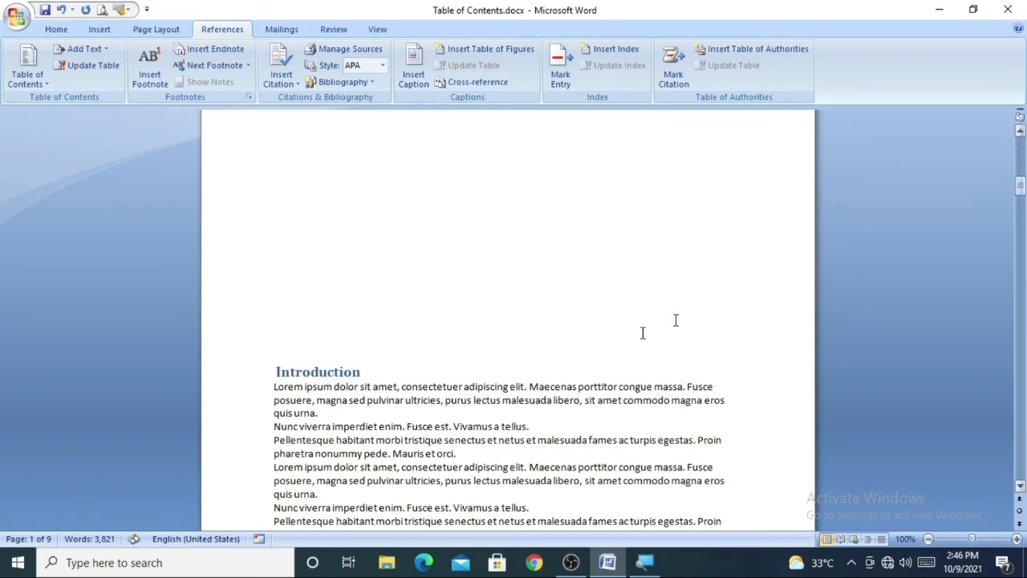
left_click(370, 371)
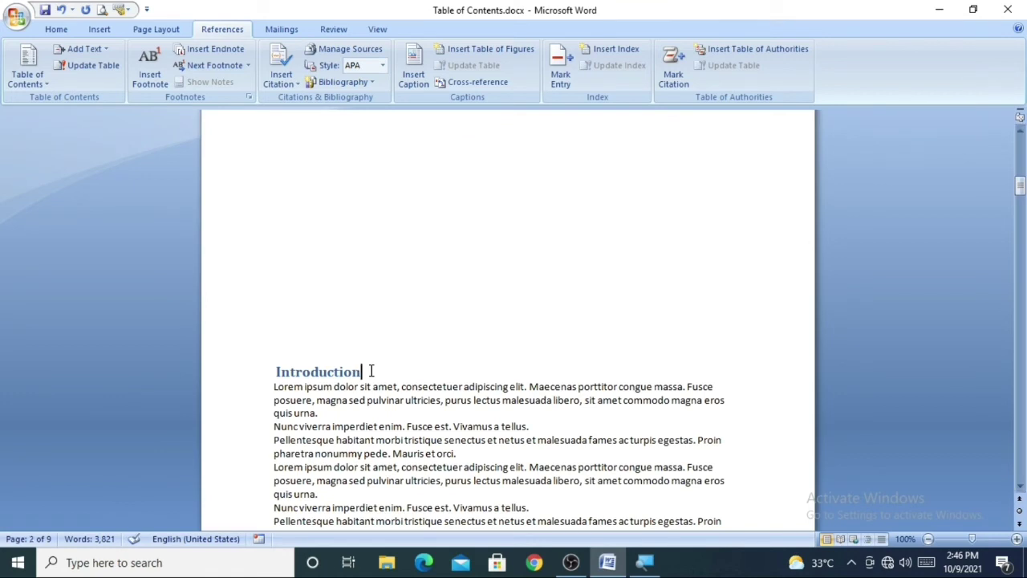
type("1")
left_click(1020, 131)
left_click_drag(1019, 131, 1020, 131)
left_click(397, 355)
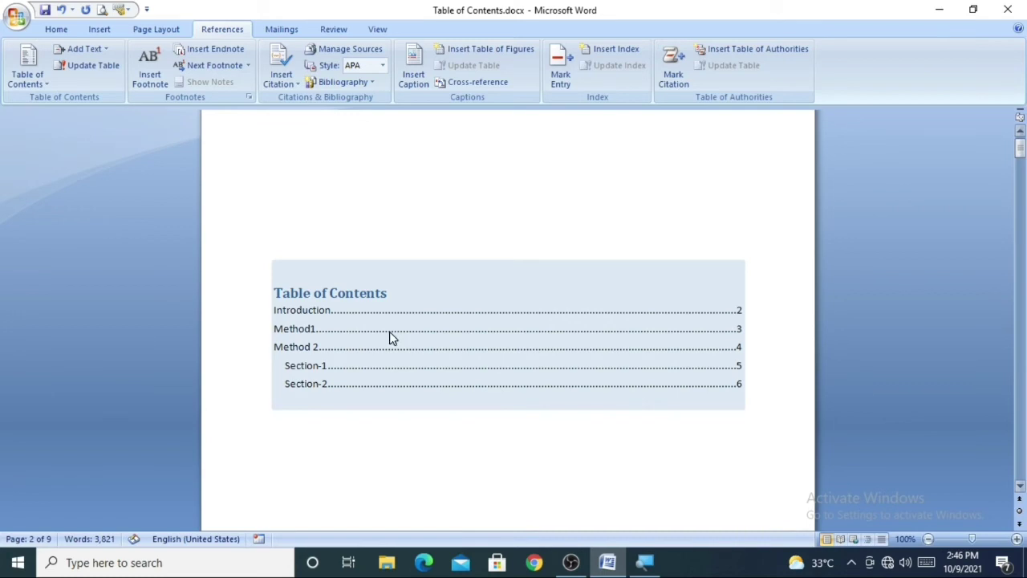
left_click(444, 334)
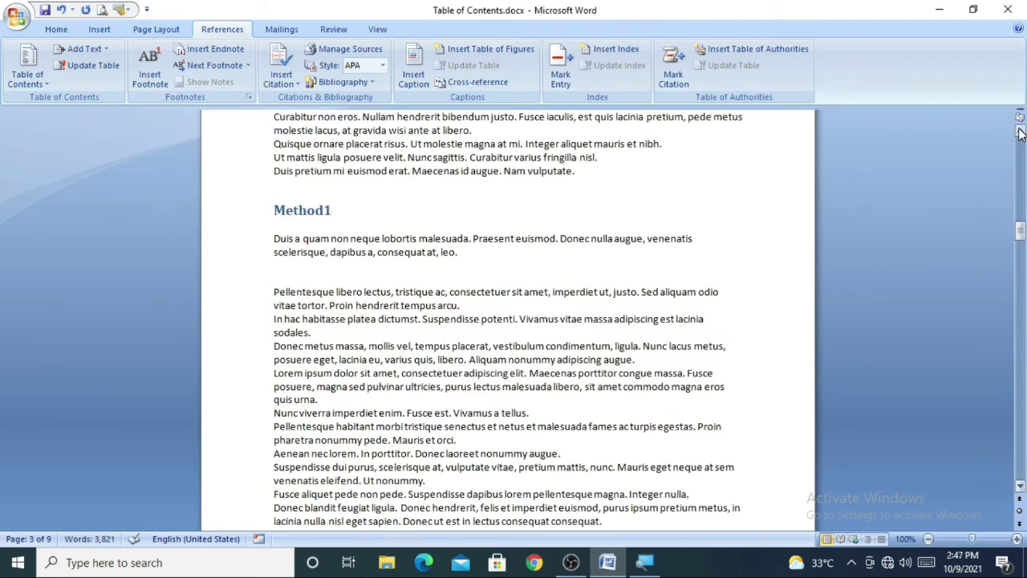
left_click_drag(1019, 130, 1020, 130)
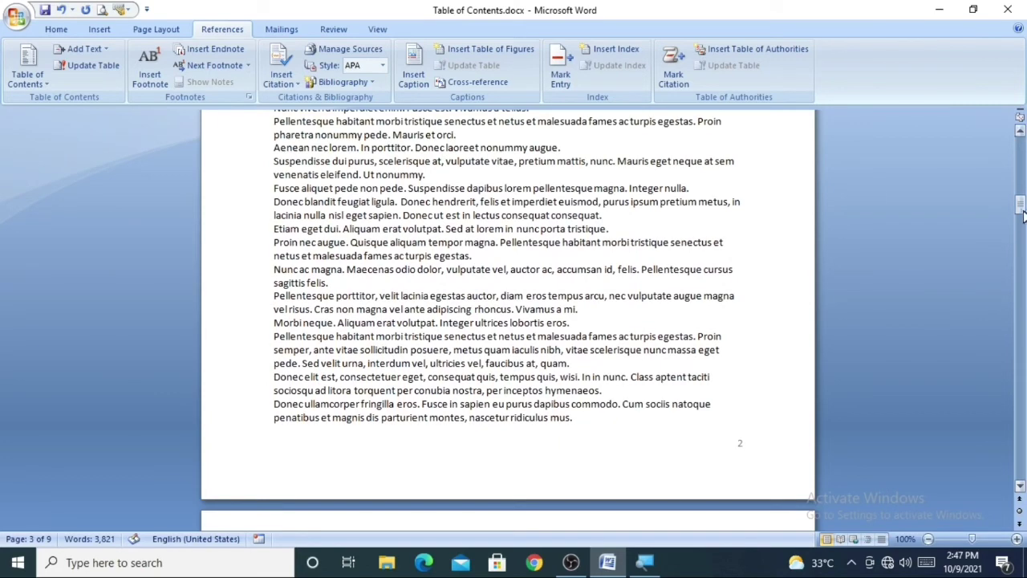
left_click_drag(1023, 215, 1020, 156)
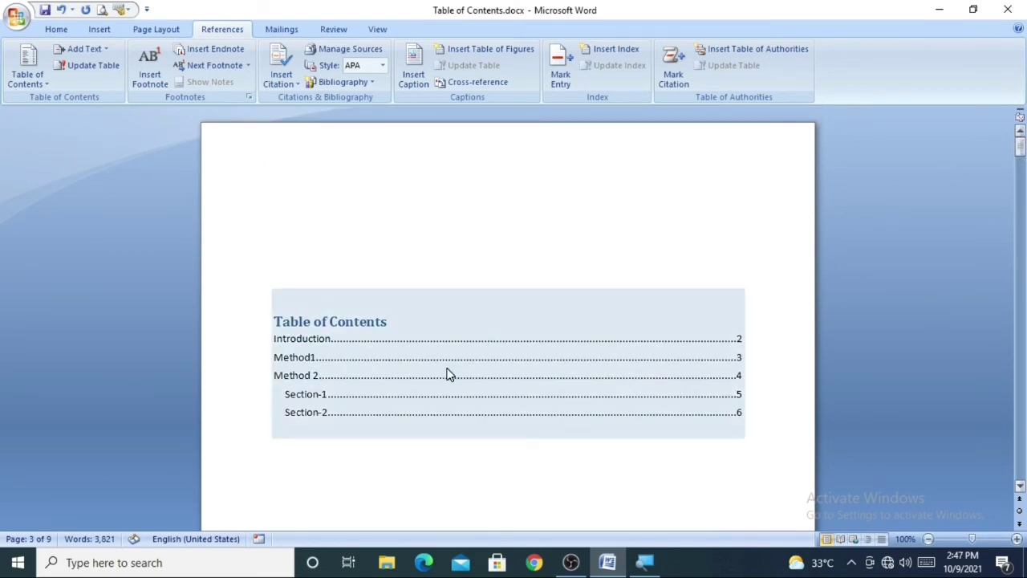
left_click(489, 314)
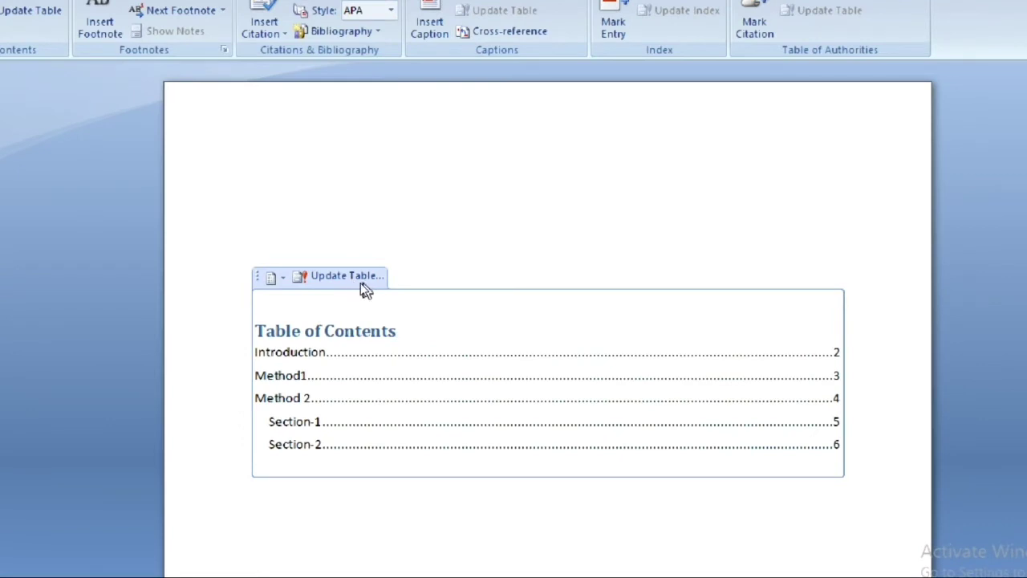
- Update the entire table of contents so the first entry reads 'Introduction1', pages 2–6 unchanged
left_click(362, 280)
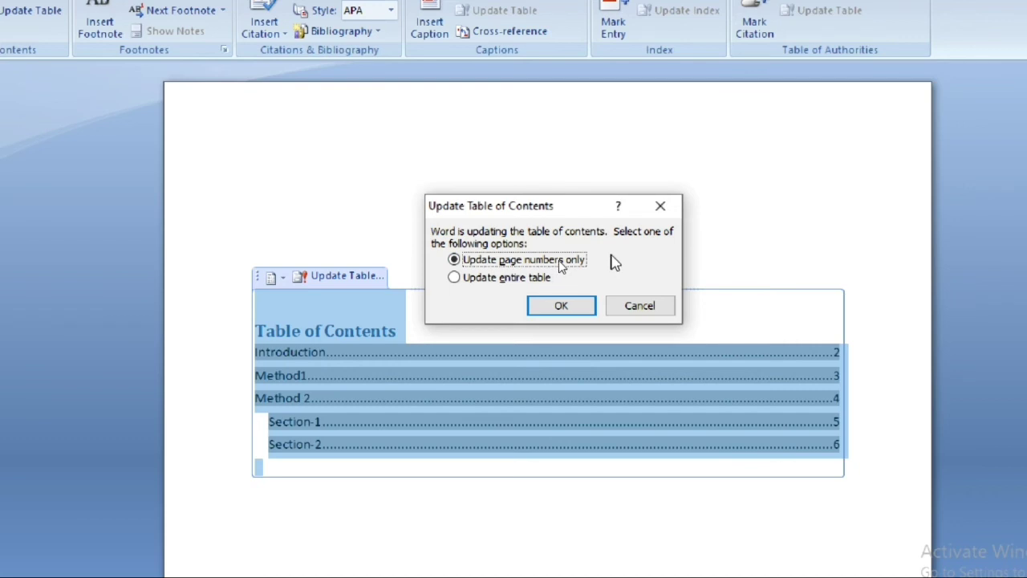
left_click(454, 279)
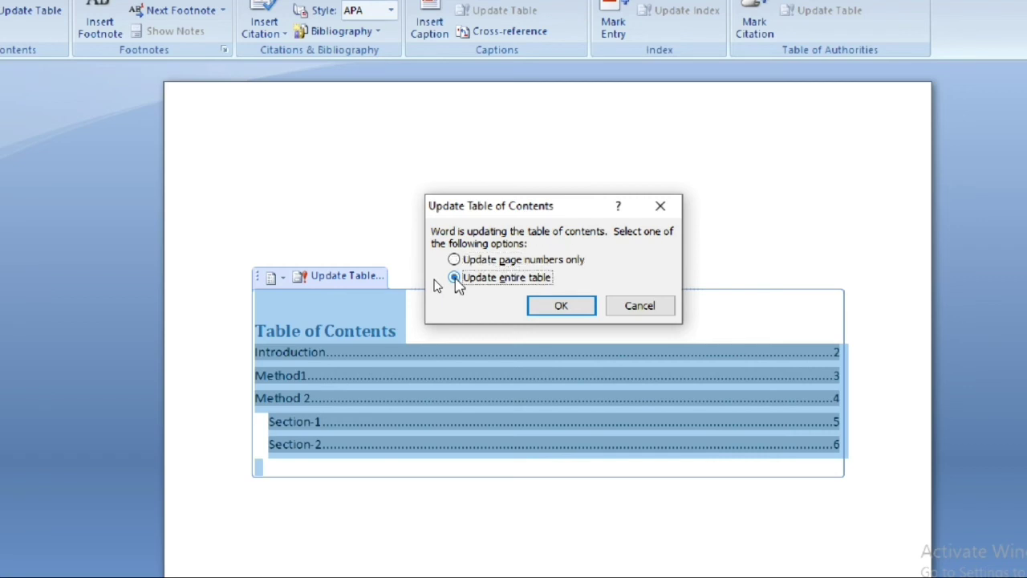
left_click(559, 310)
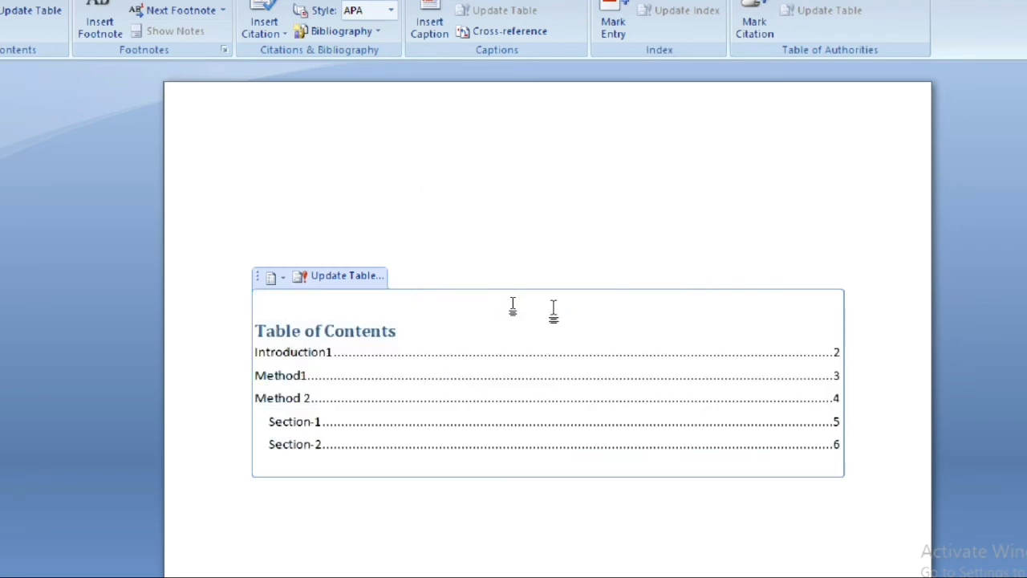
left_click(255, 353)
key("Left")
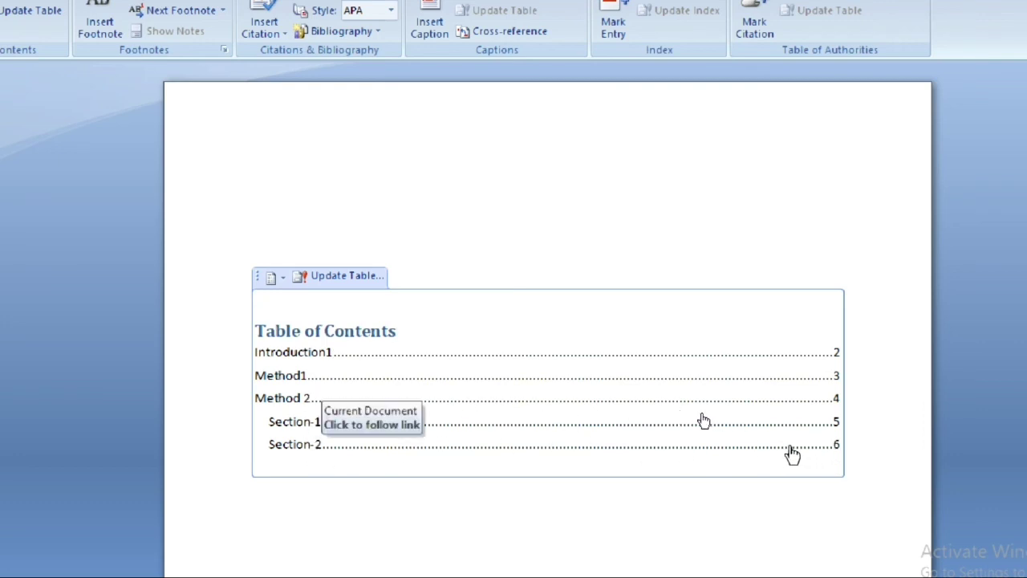
left_click(790, 449)
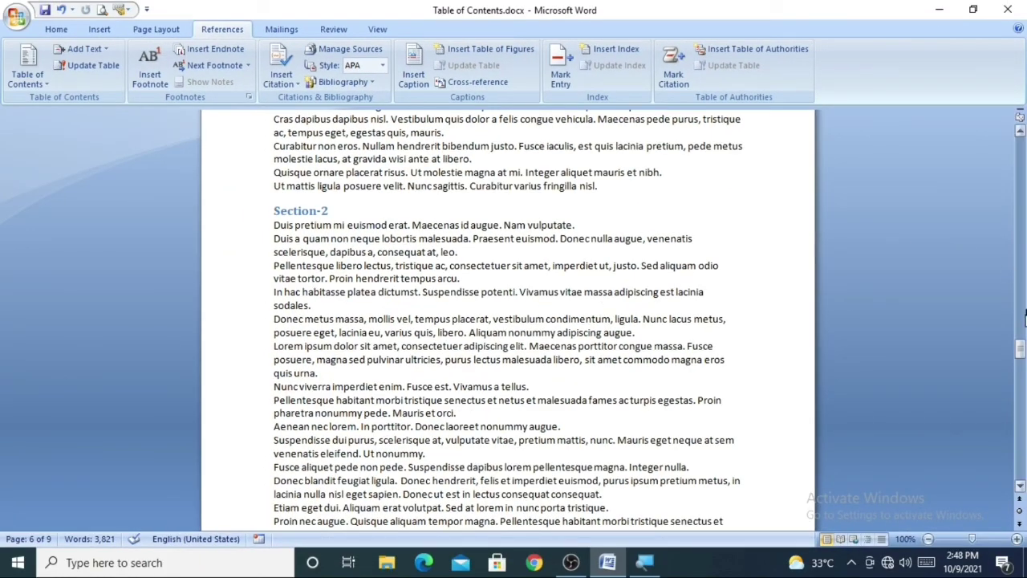
left_click_drag(1020, 353, 1020, 146)
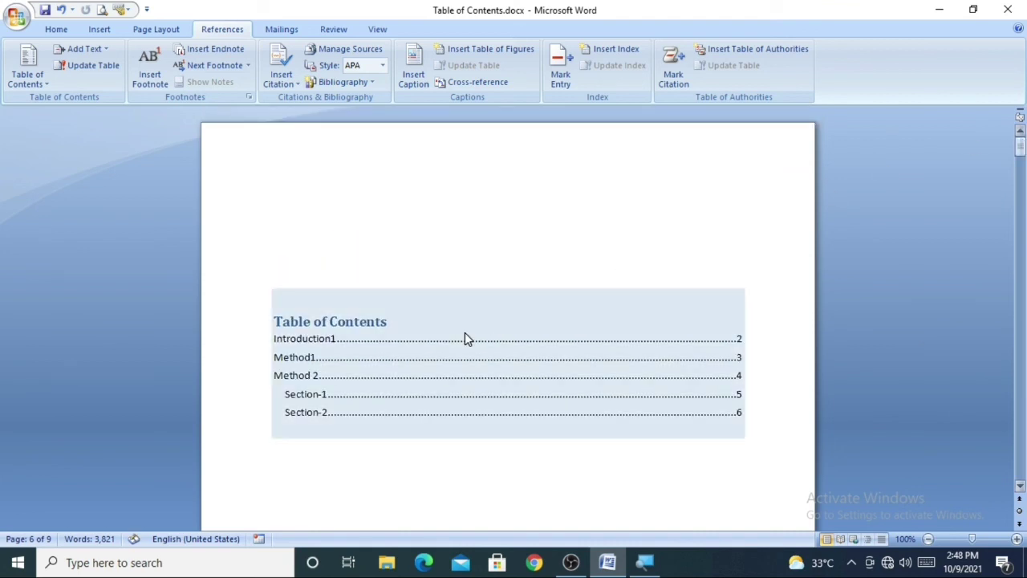
- Remove the table of contents from page 1 via References > Table of Contents
left_click(559, 301)
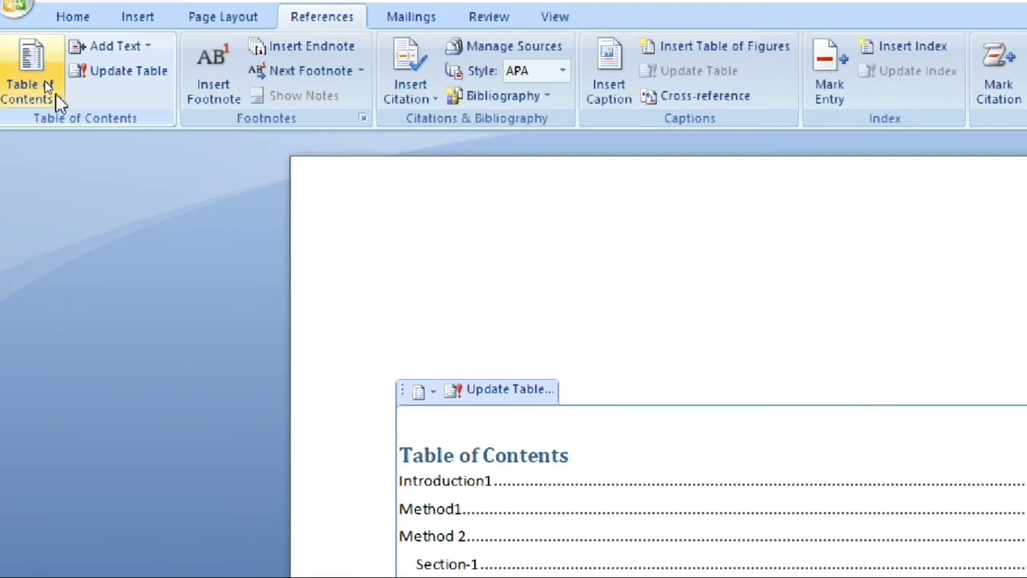
left_click(48, 86)
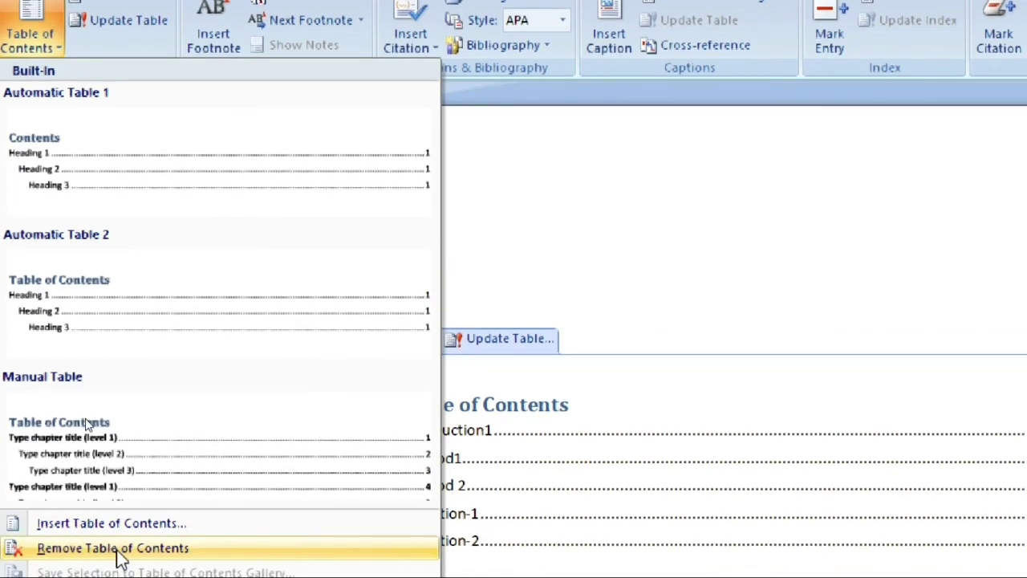
left_click(188, 558)
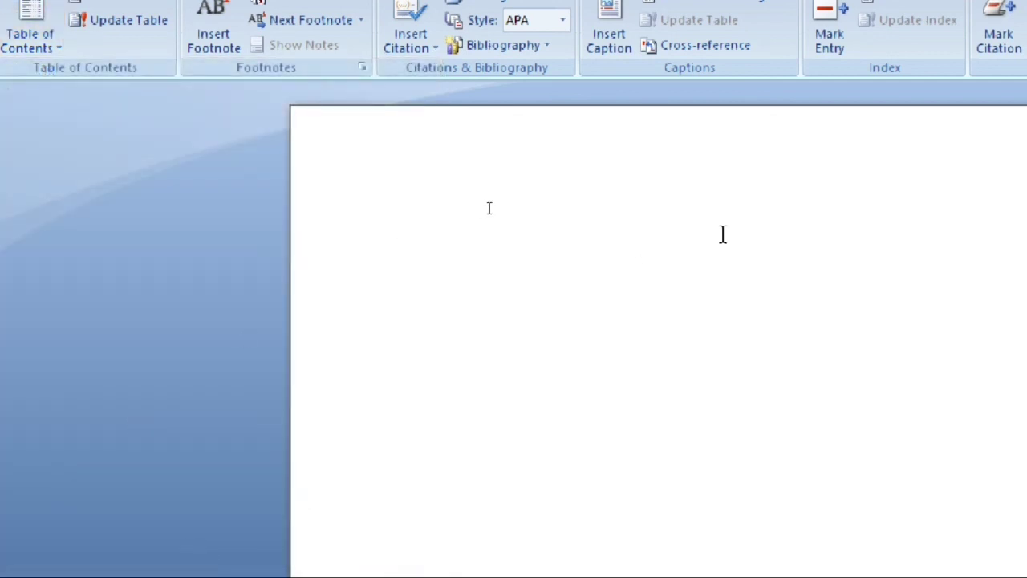